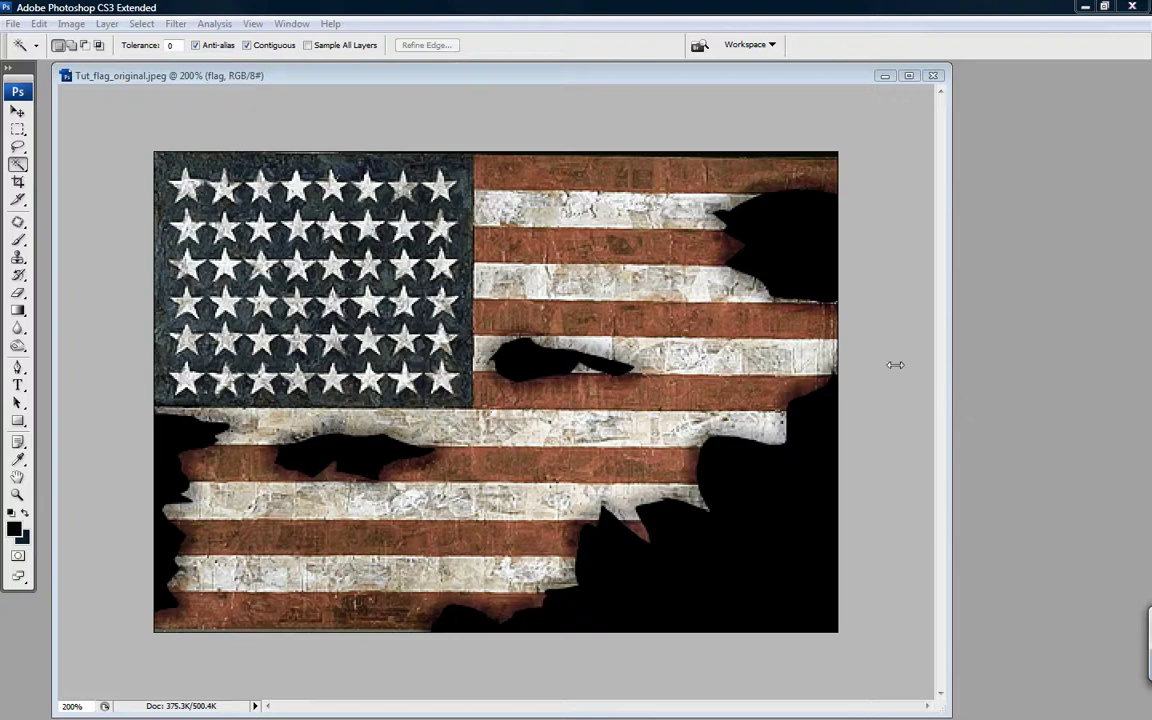
Restore the hidden Layers and History panels, showing the flag and bg1 layers.
click(562, 7)
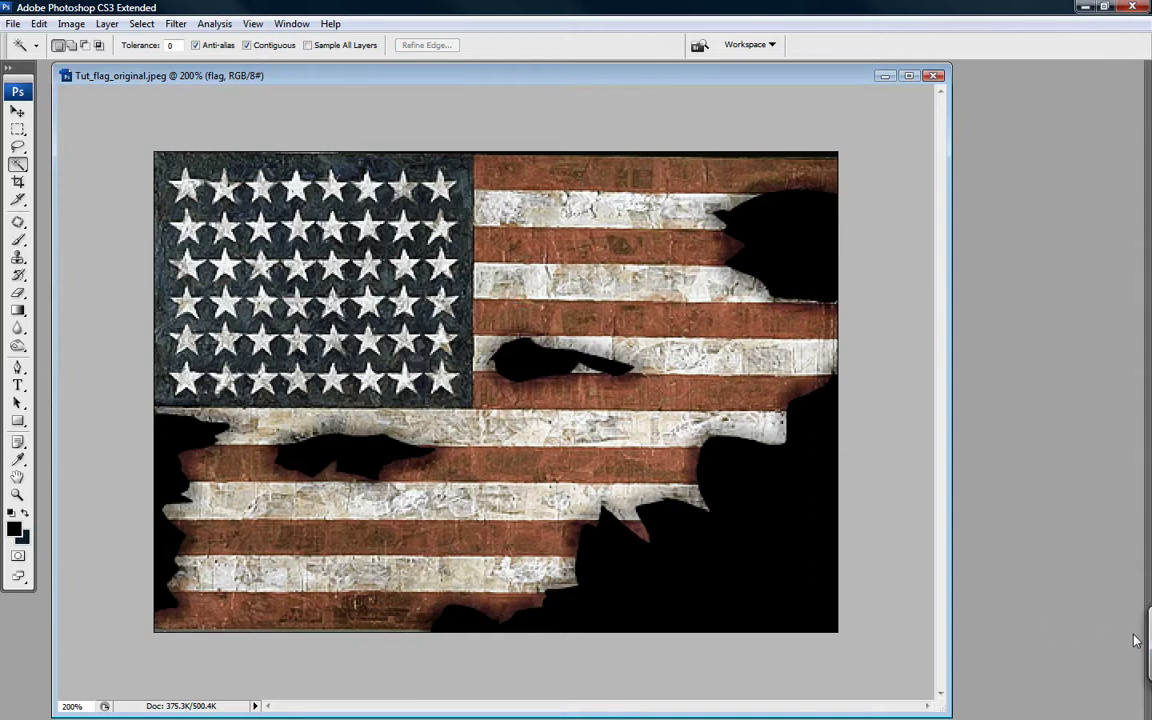
key(Tab)
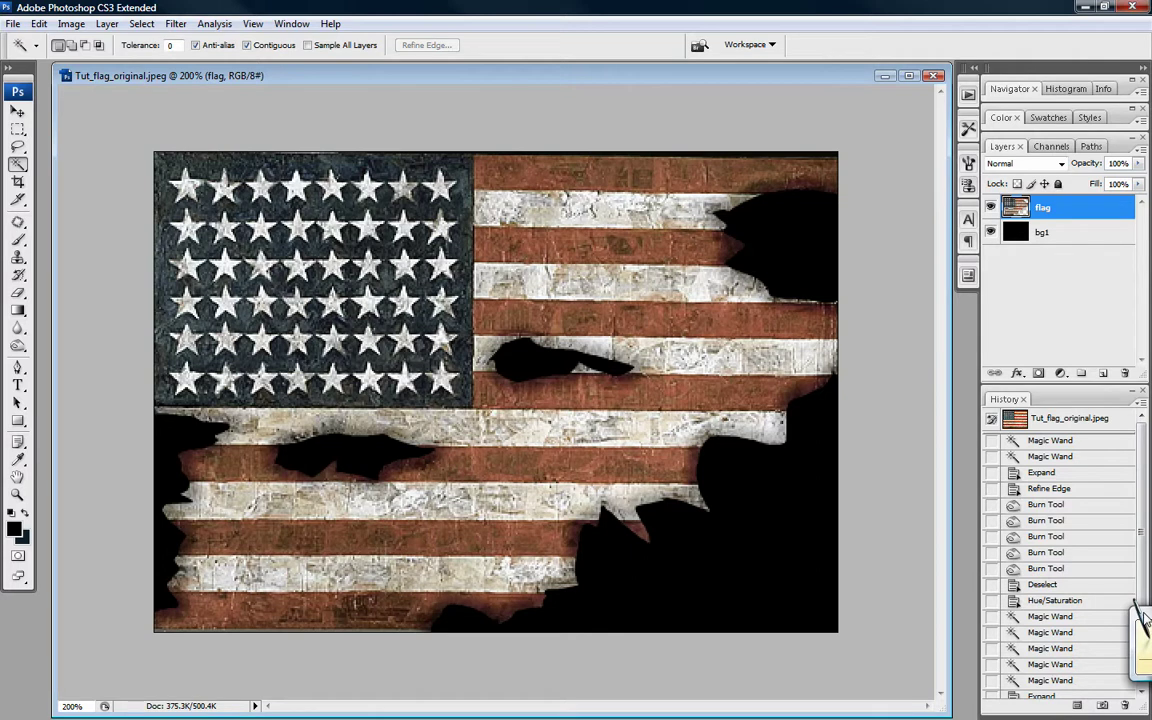
click(1141, 620)
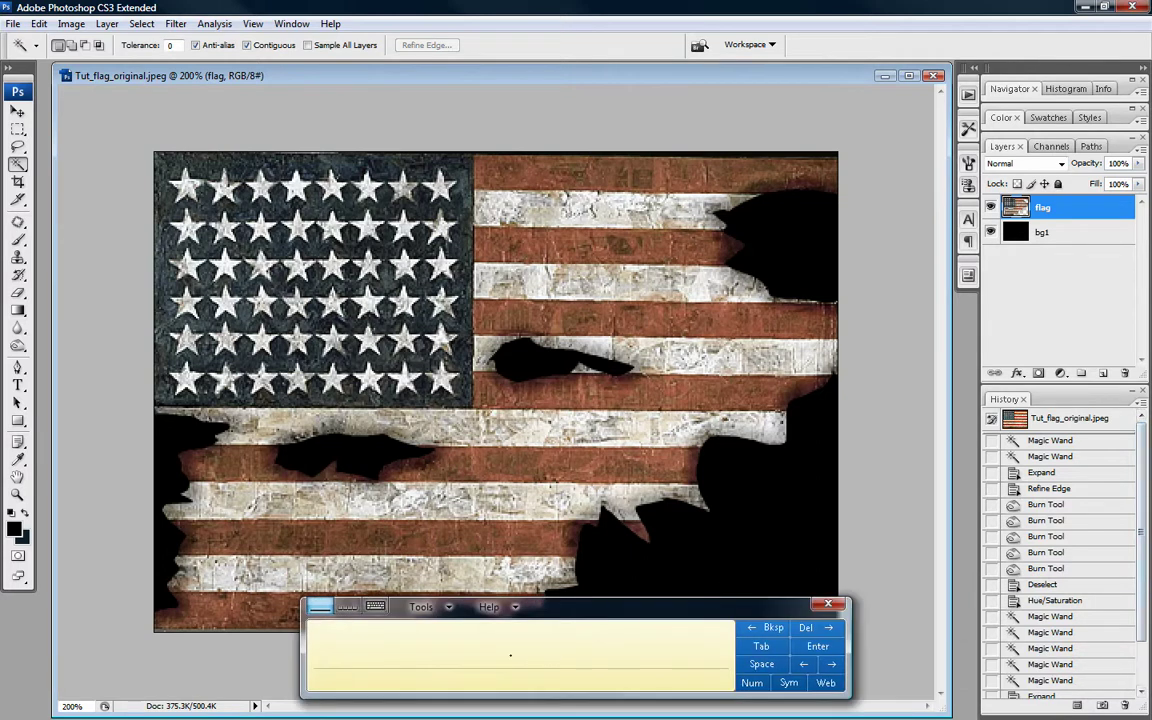
key(Tab)
mouse_move(327, 640)
mouse_down()
mouse_move(354, 665)
mouse_move(352, 655)
mouse_move(368, 667)
mouse_move(401, 657)
mouse_move(392, 681)
mouse_move(425, 678)
mouse_up()
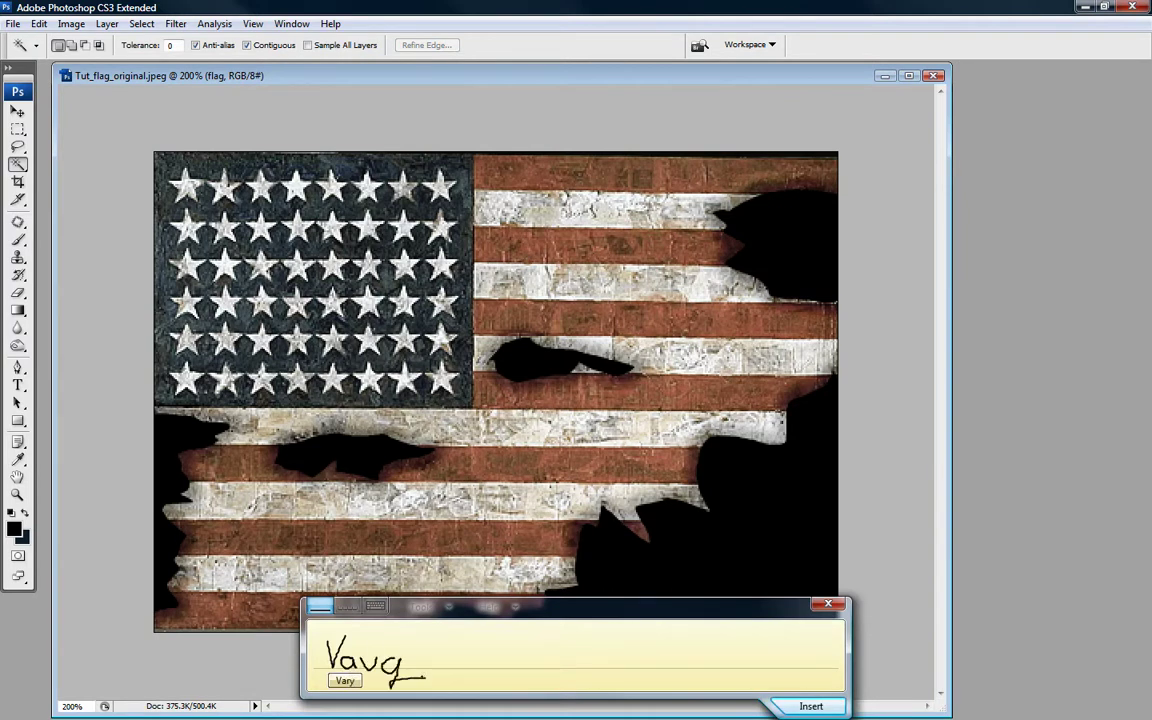
click(828, 607)
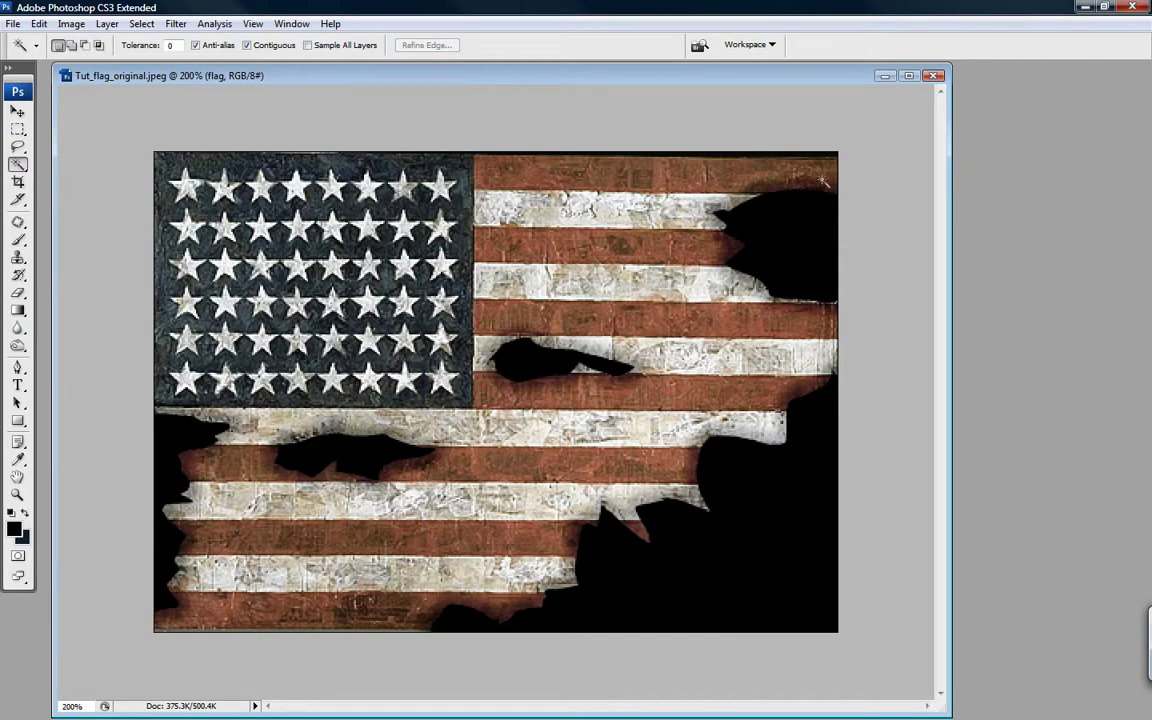
key(shift+Tab)
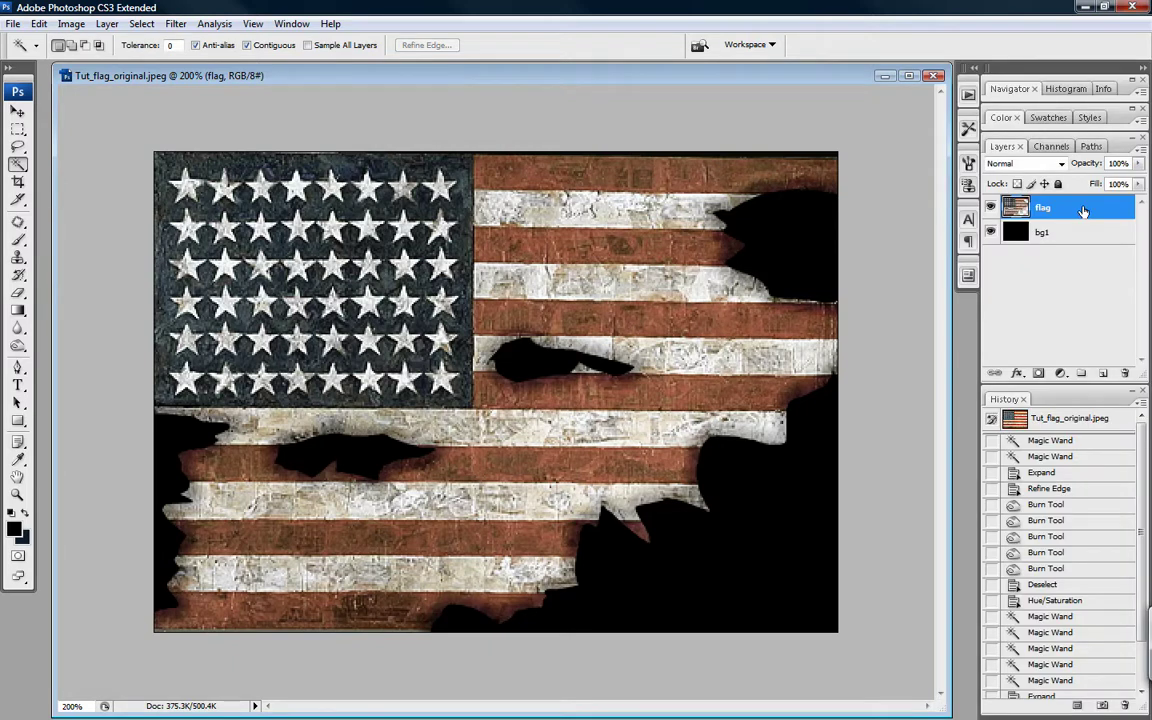
Apply a Color Overlay layer style in pure white (ffffff) to the flag layer.
double_click(1083, 208)
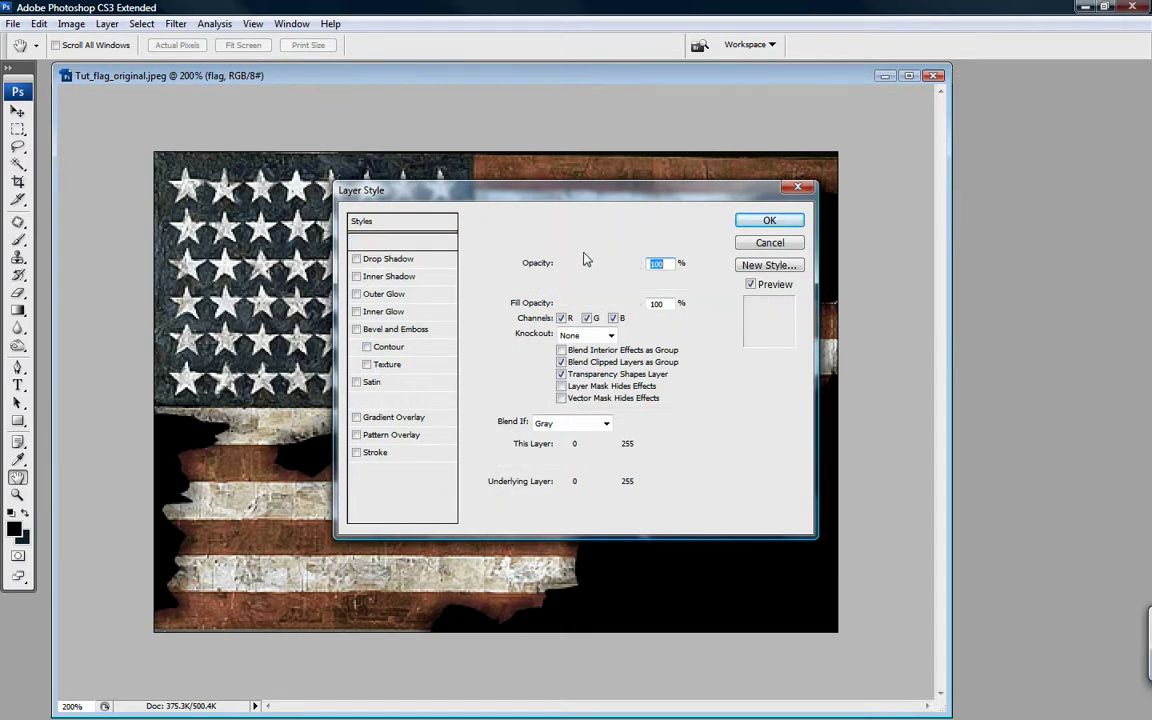
click(395, 399)
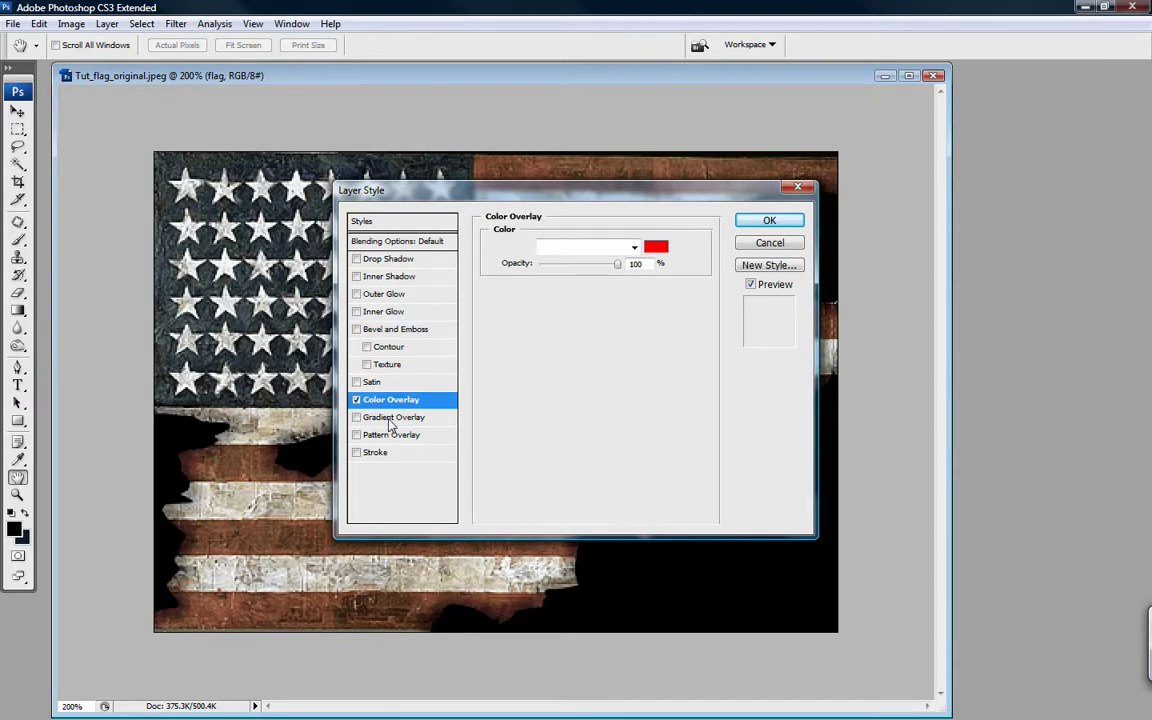
drag(649, 198, 970, 43)
key(Return)
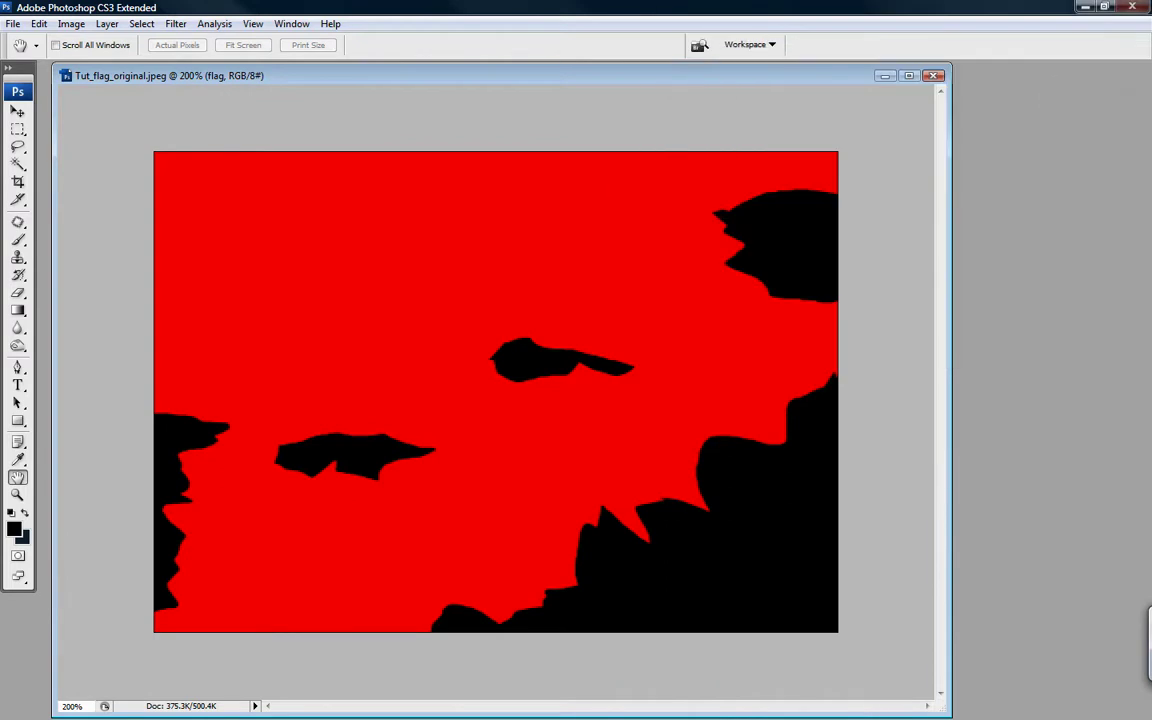
drag(912, 88, 978, 21)
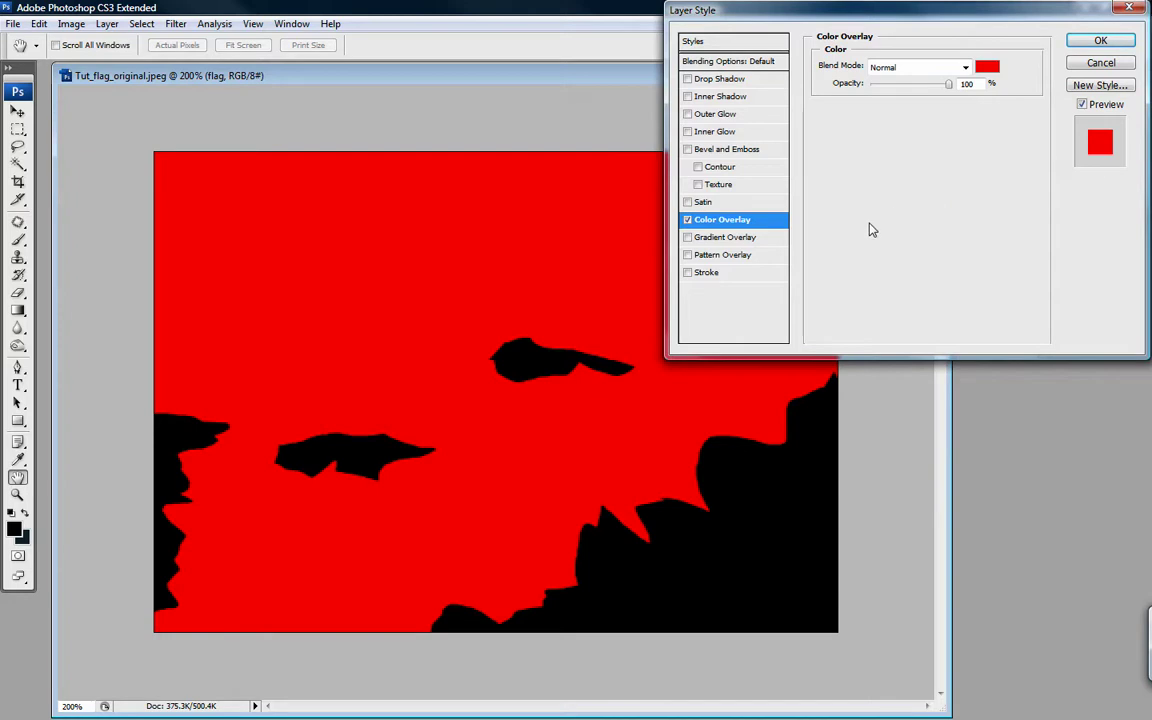
click(987, 67)
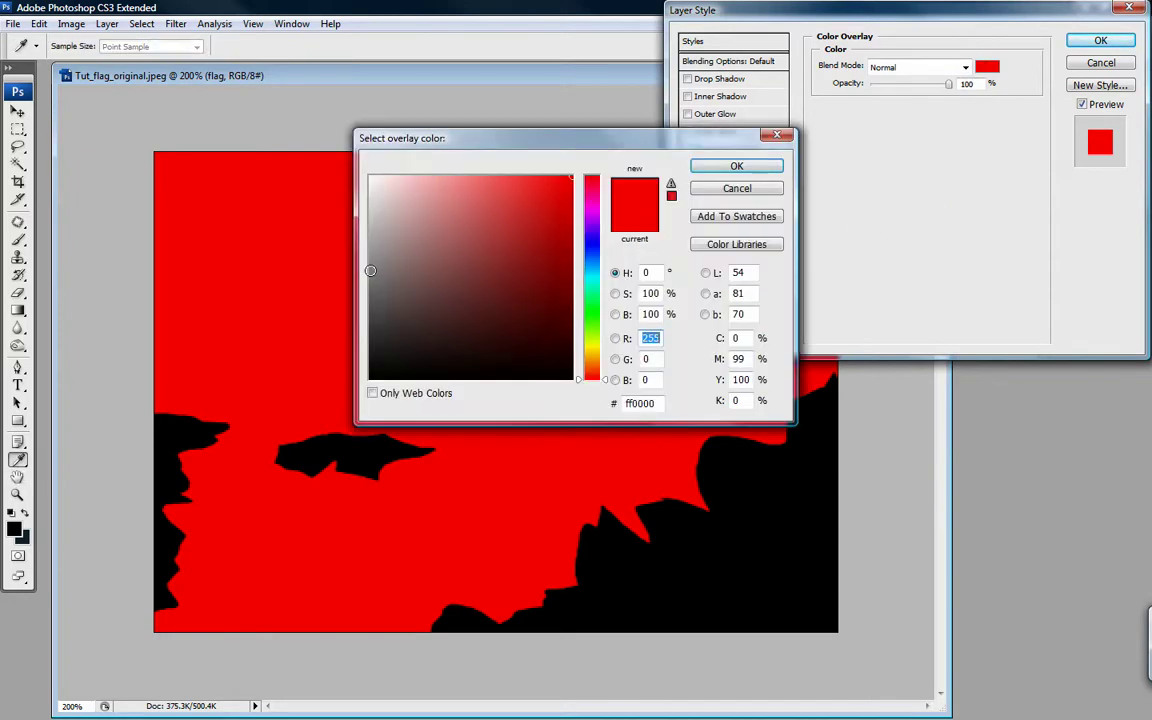
drag(369, 298, 339, 131)
click(736, 166)
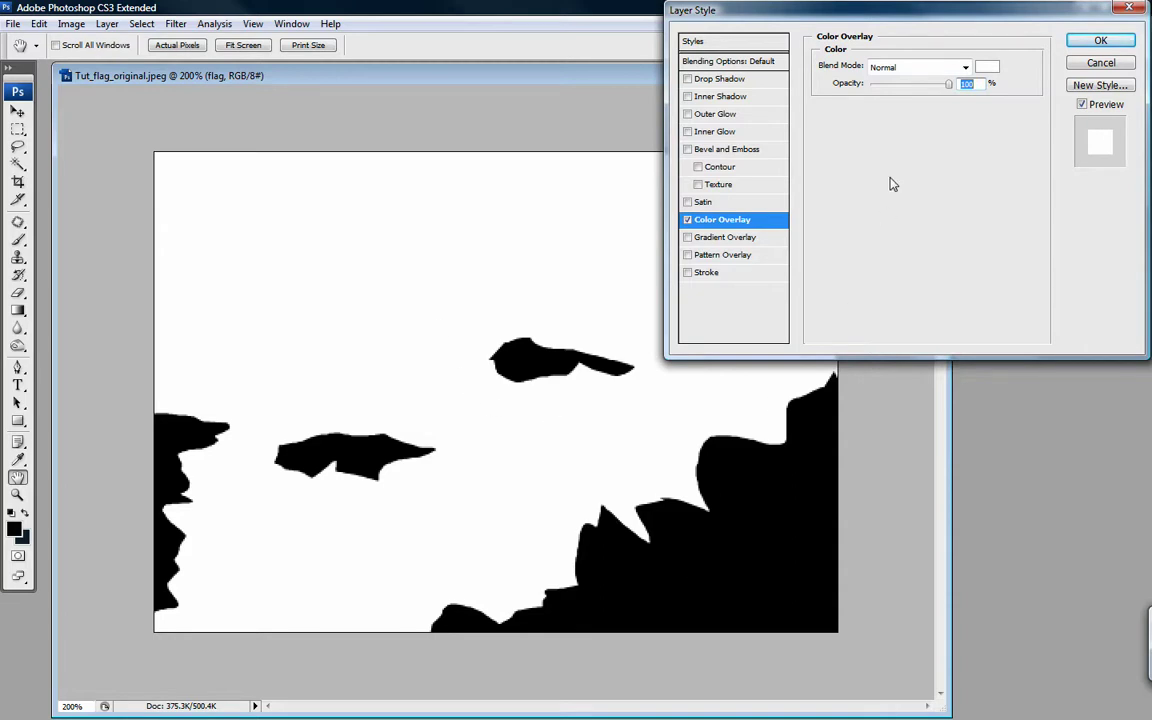
click(1099, 41)
key(w)
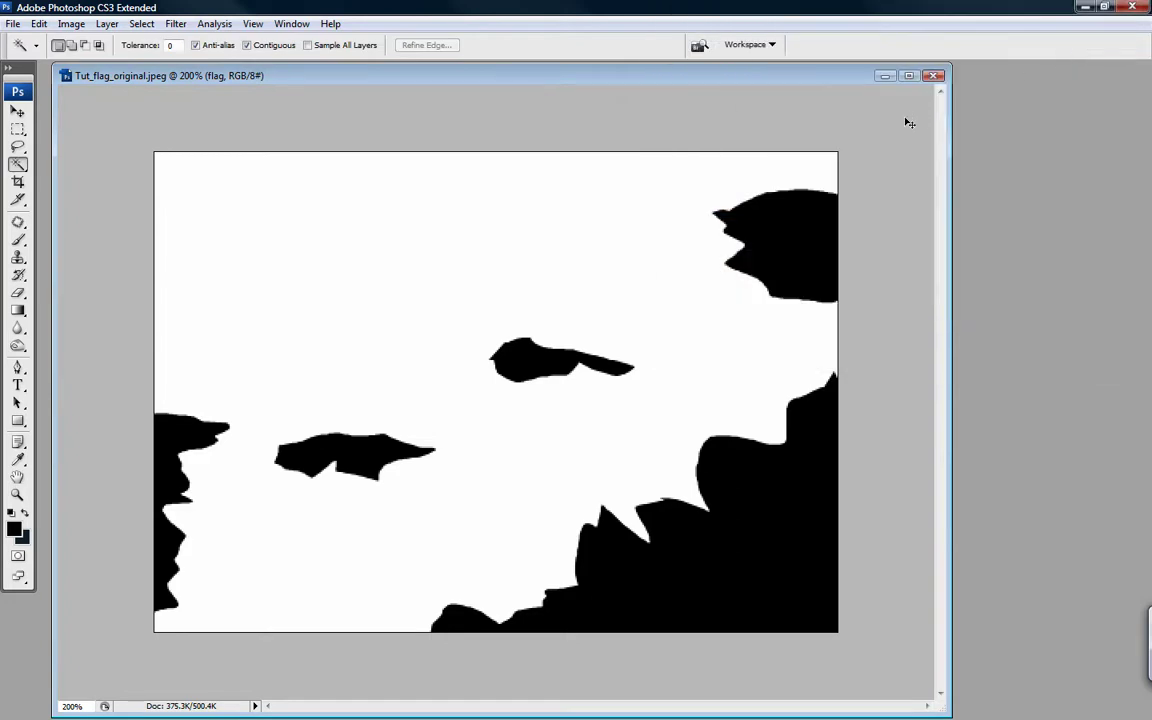
Save a copy as JPEG named Tut_flag_Oppacity.jpg with quality 12.
key(ctrl+shift+s)
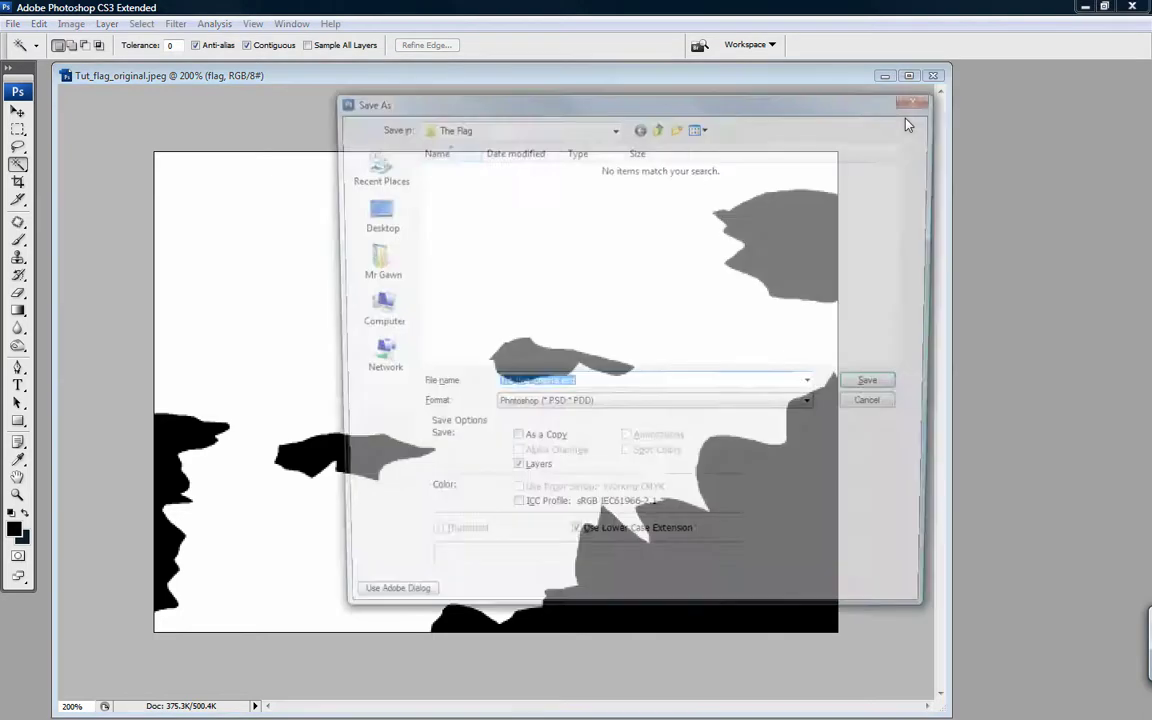
click(553, 407)
click(553, 408)
click(553, 410)
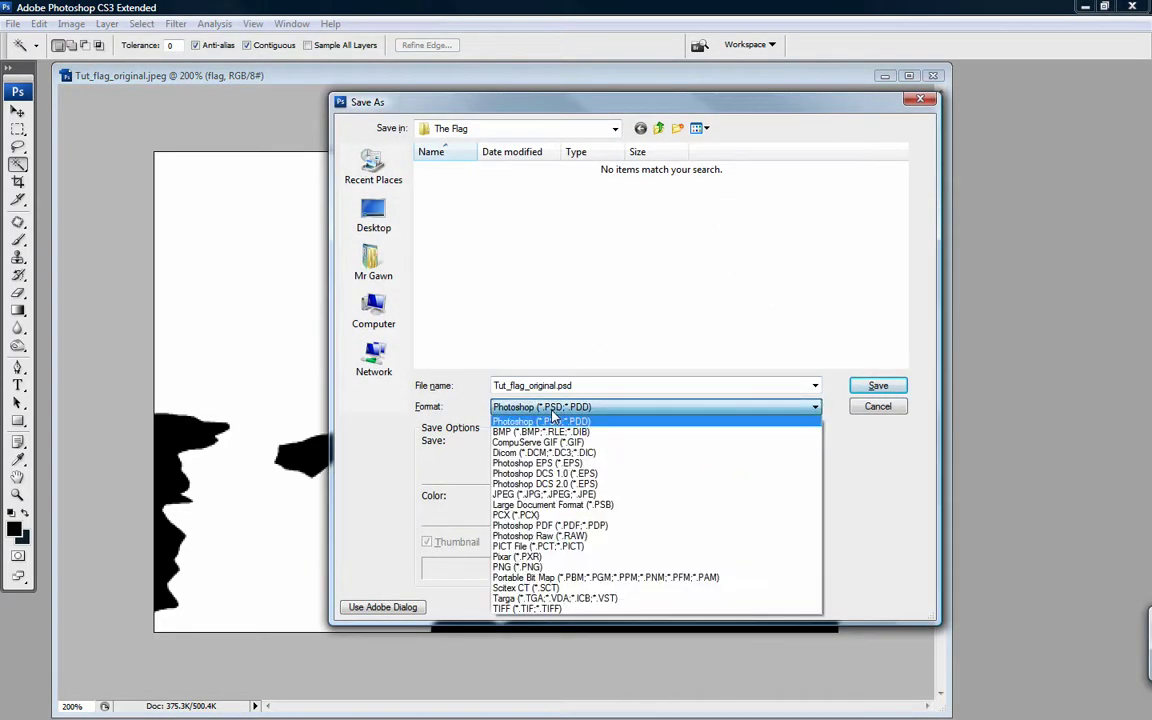
click(545, 494)
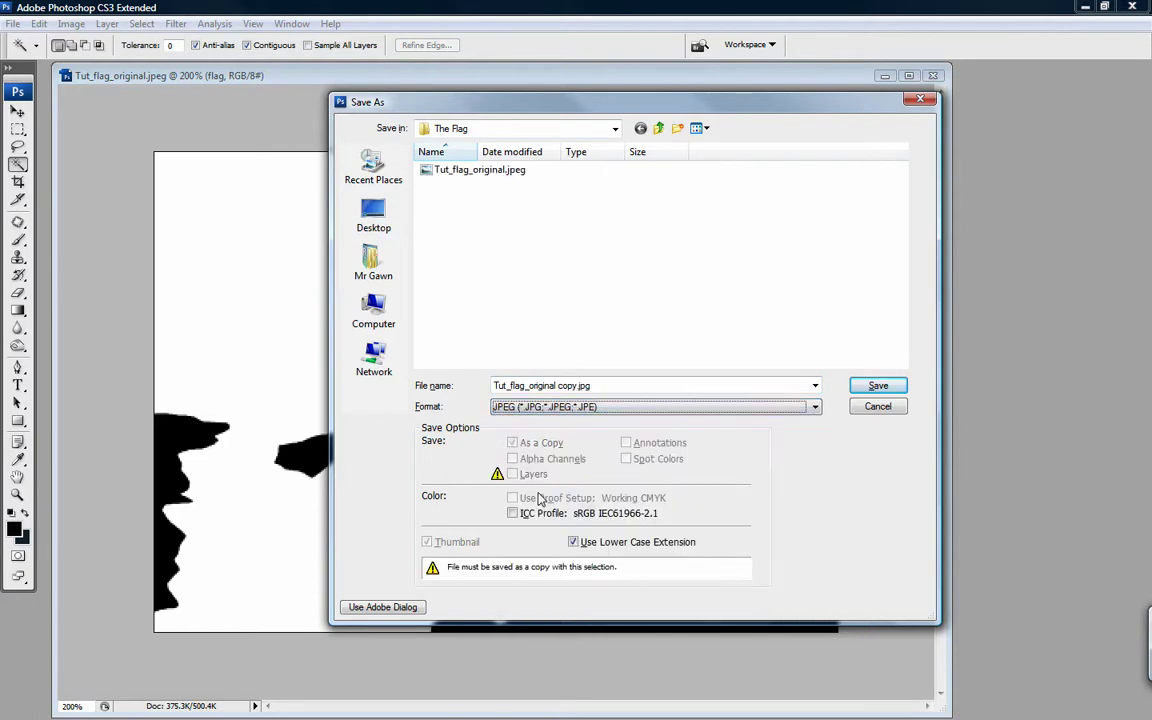
click(530, 386)
drag(529, 386, 576, 392)
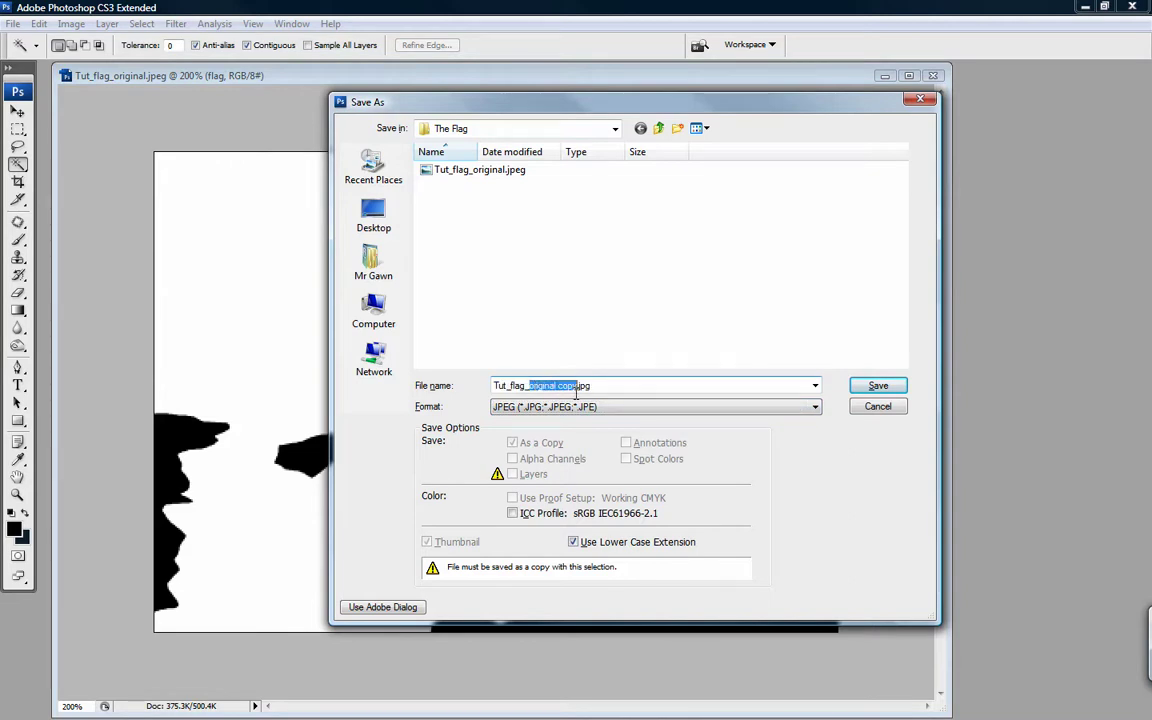
text(Oppacity)
key(Return)
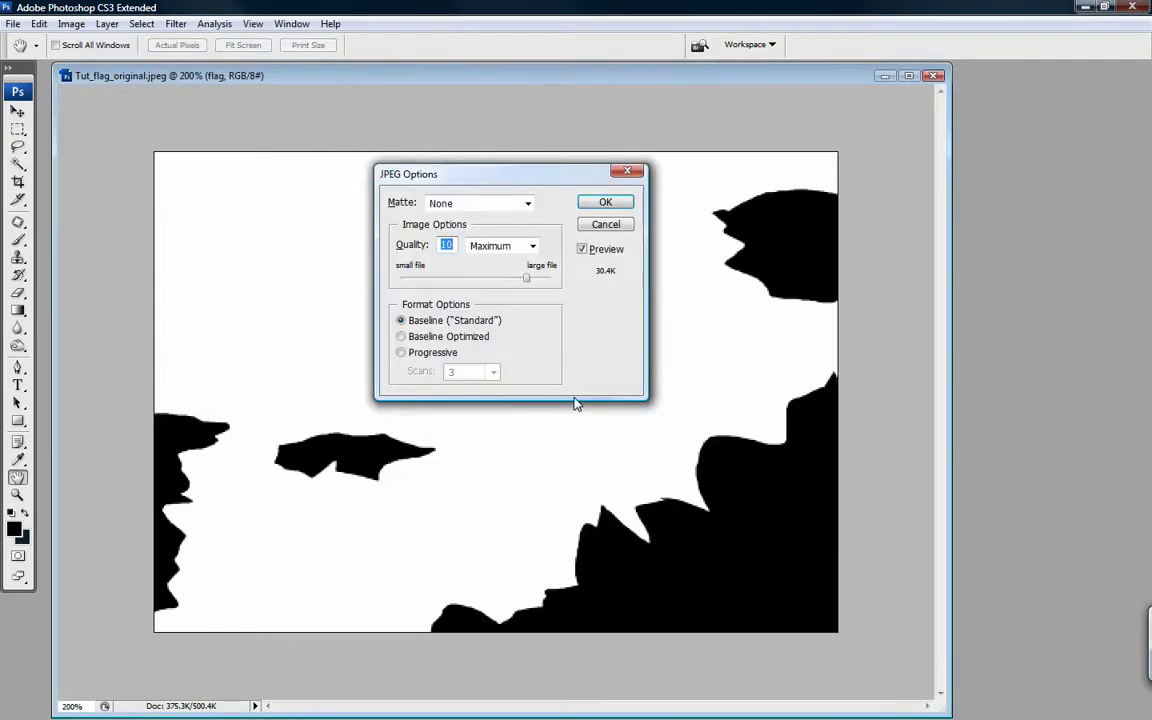
drag(526, 279, 562, 286)
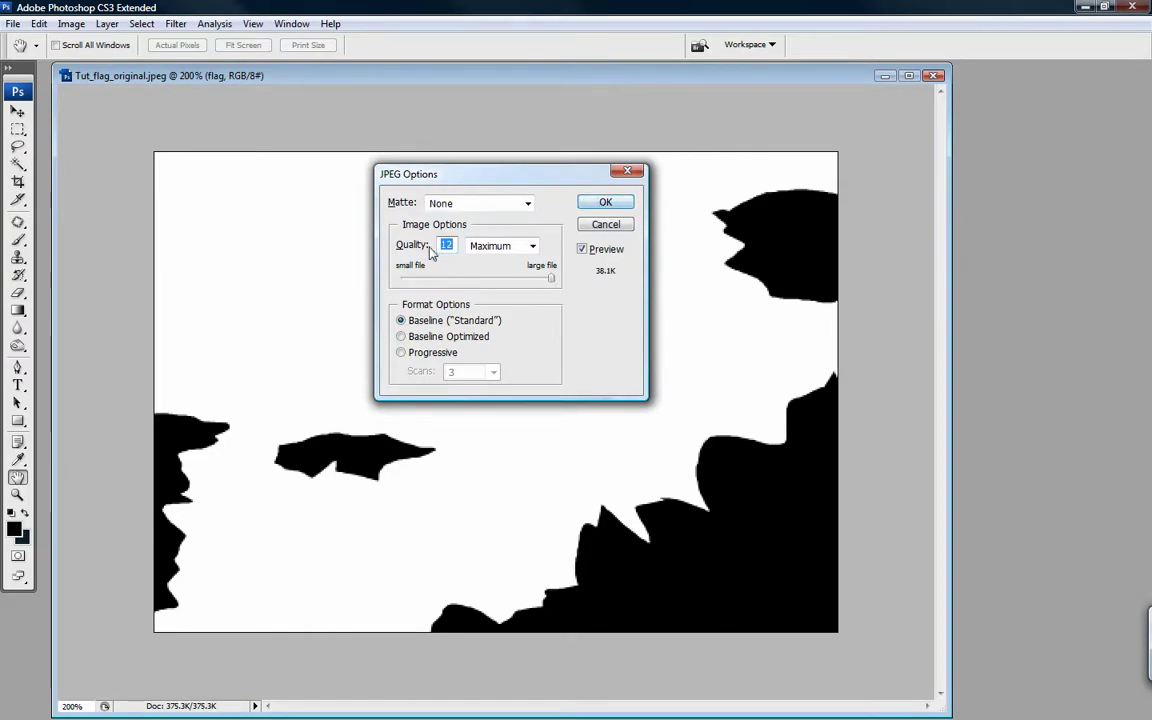
click(606, 203)
key(w)
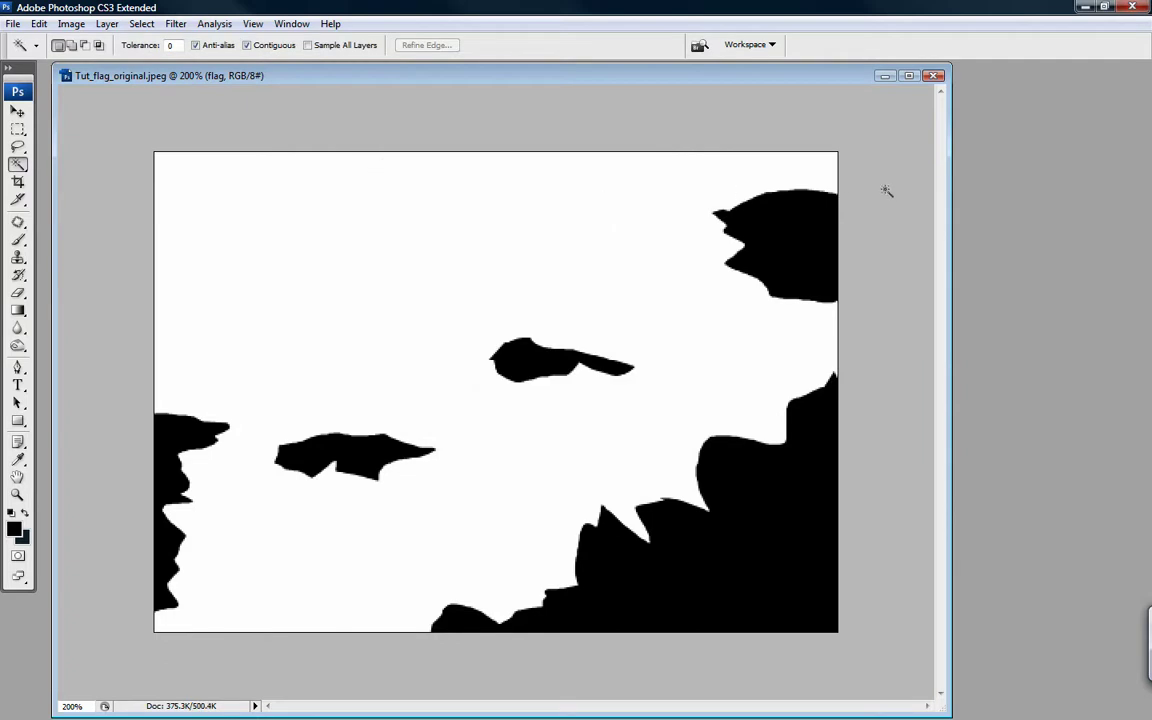
Disable the layer effects and save the colour flag as Tut_flag_Diffuse.jpg at JPEG quality 12.
mouse_move(1148, 200)
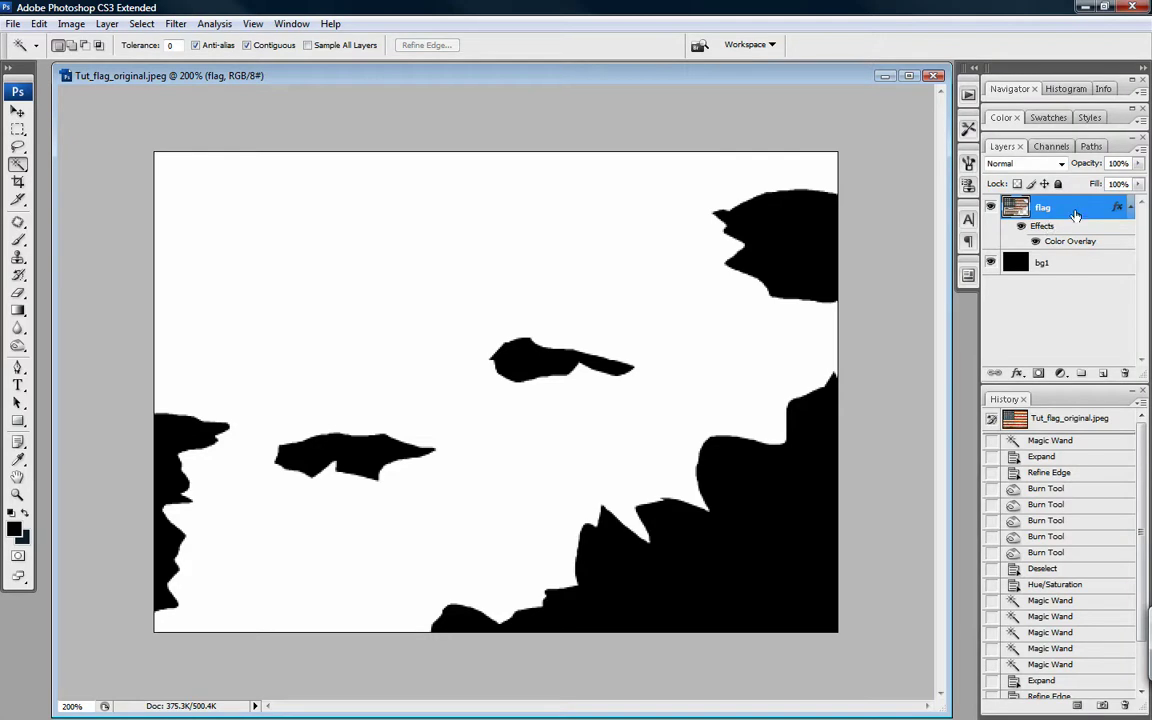
click(1021, 226)
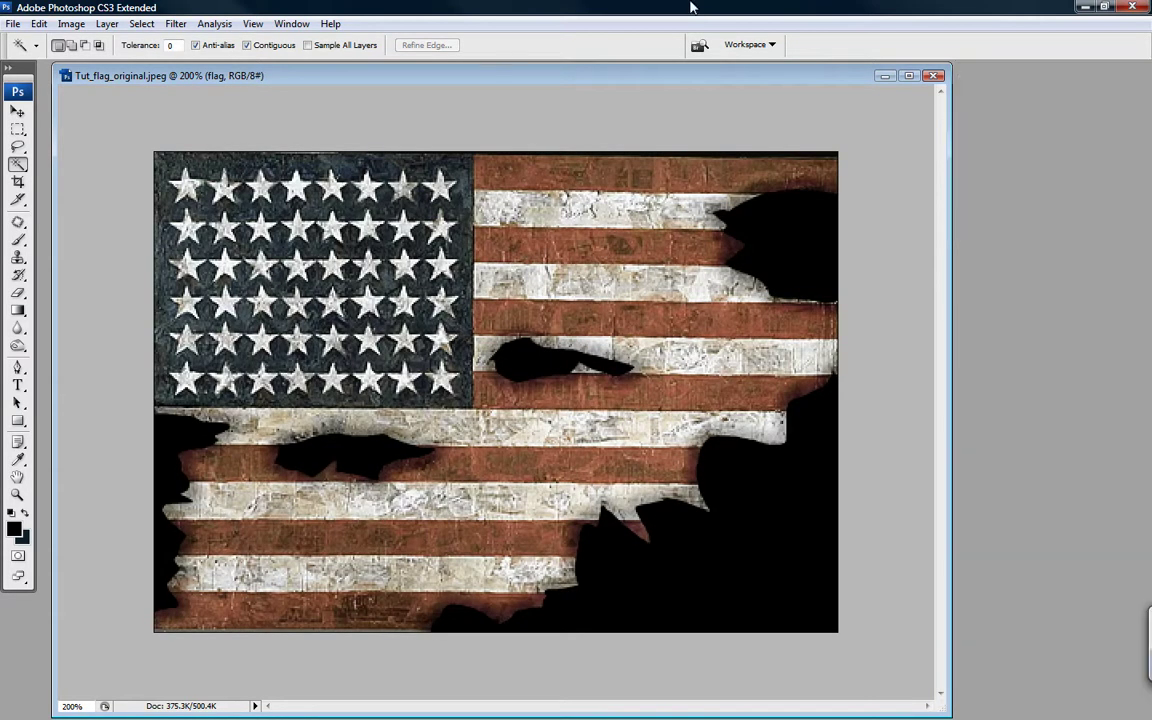
key(ctrl+shift+s)
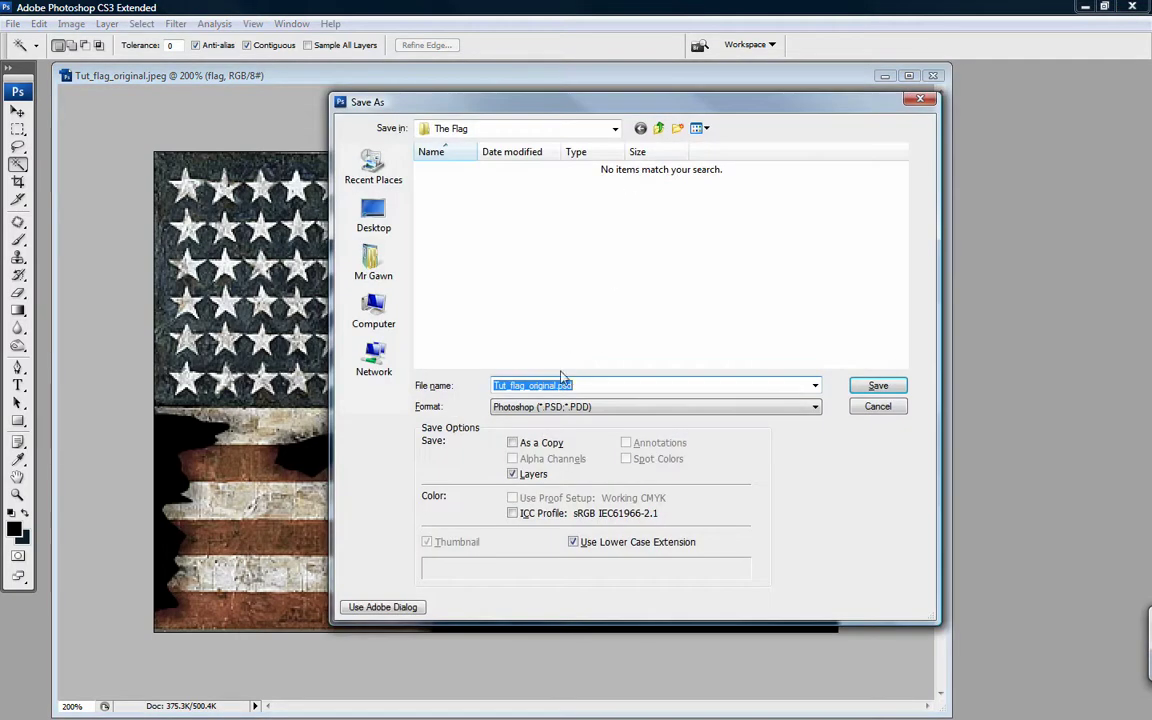
click(556, 406)
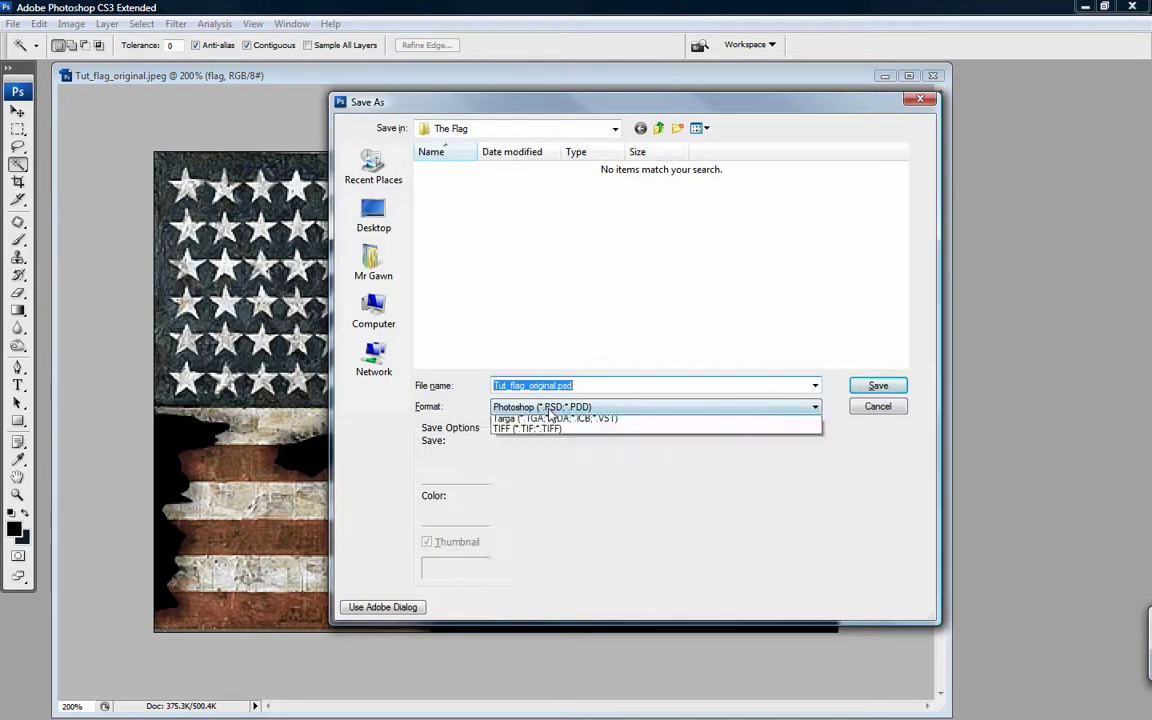
click(537, 500)
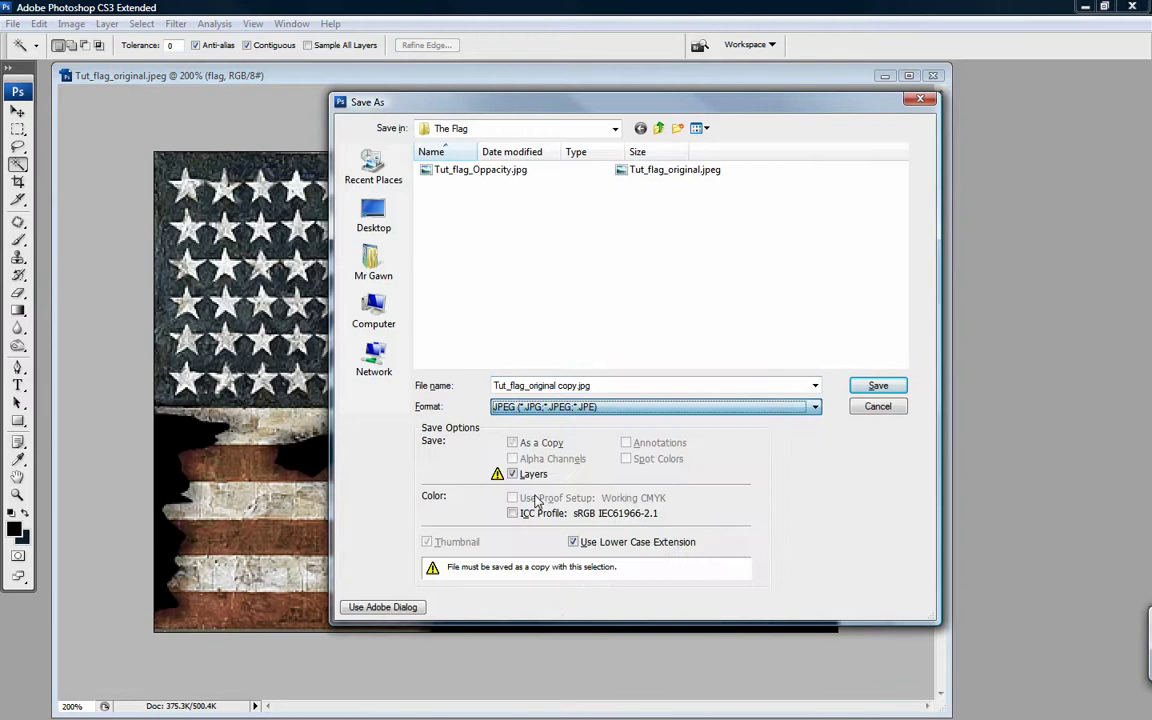
click(527, 385)
click(527, 385)
drag(528, 385, 578, 386)
text(Diffuse)
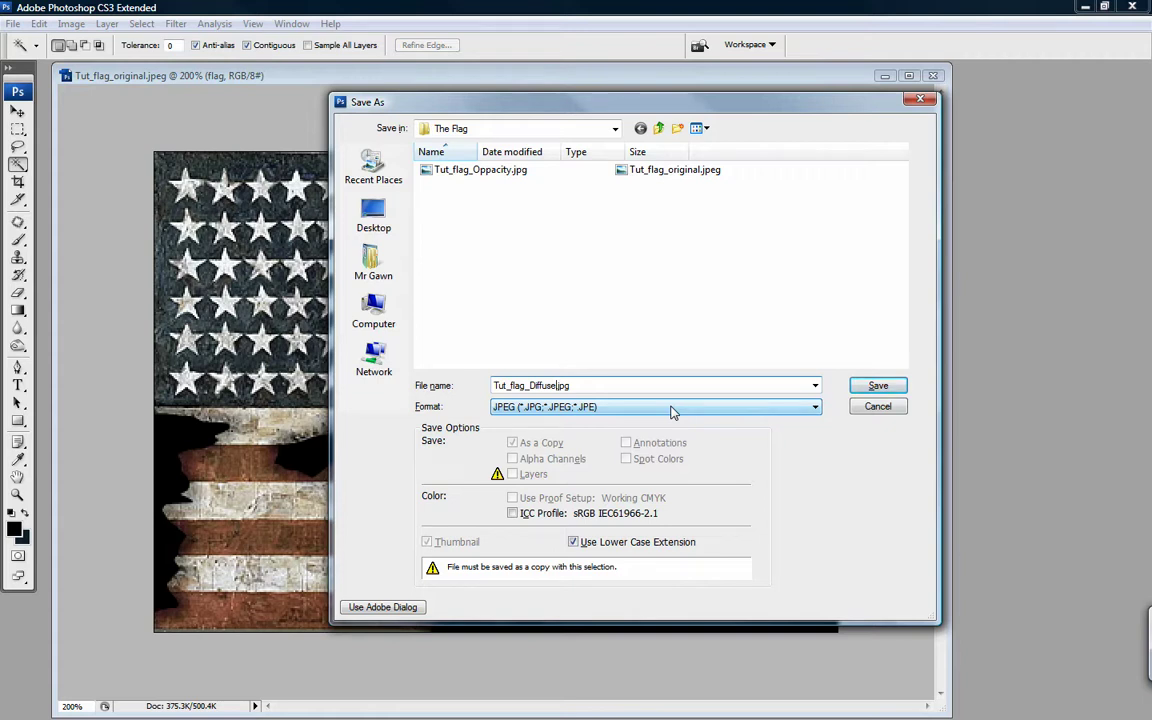
click(876, 388)
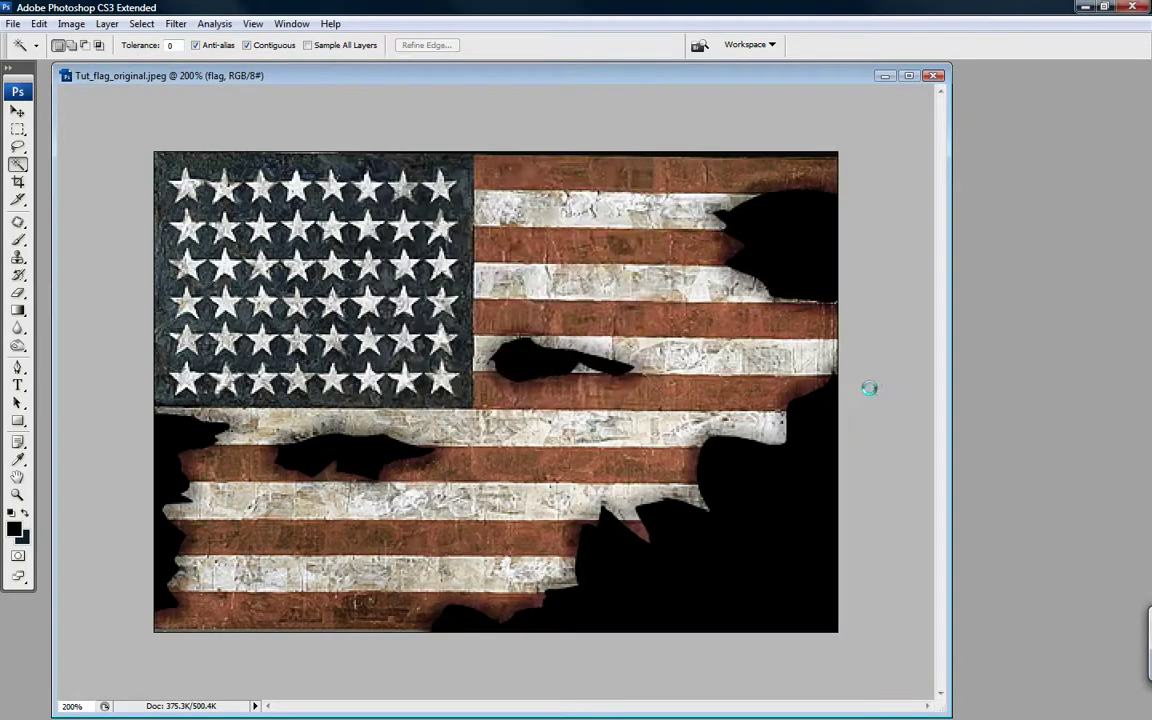
drag(535, 287, 550, 285)
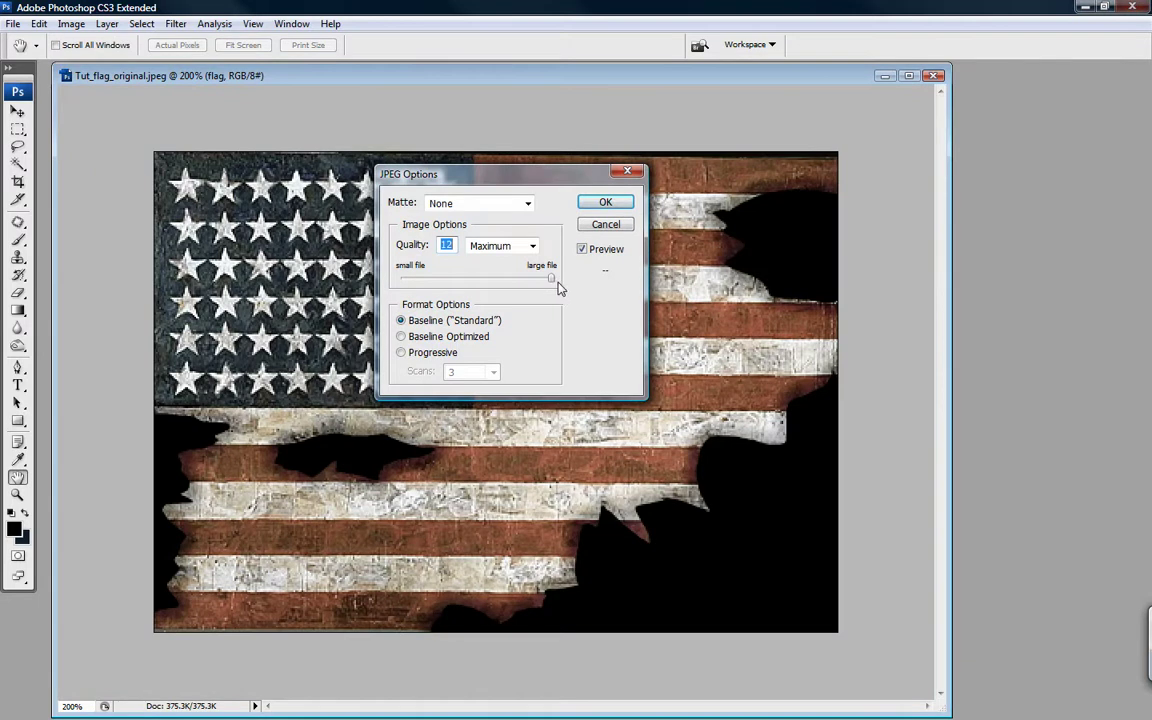
click(603, 204)
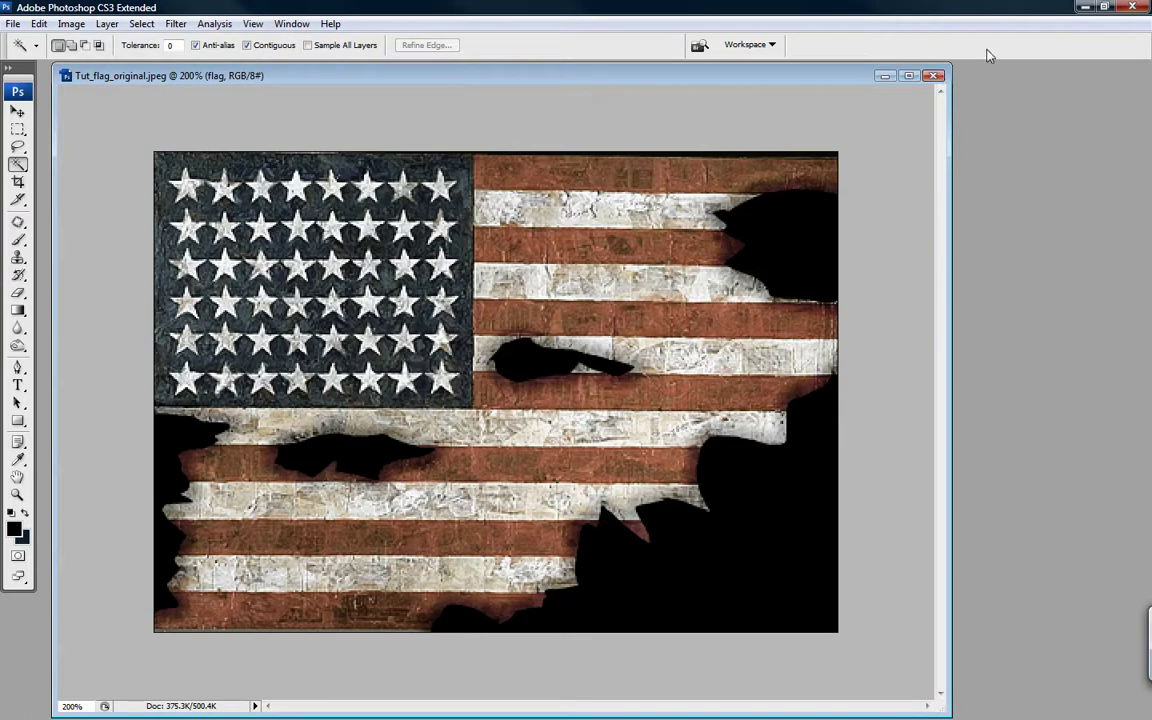
Switch back to 3ds Max, select the flag and enter 'shell' in its Modifier List.
click(1085, 10)
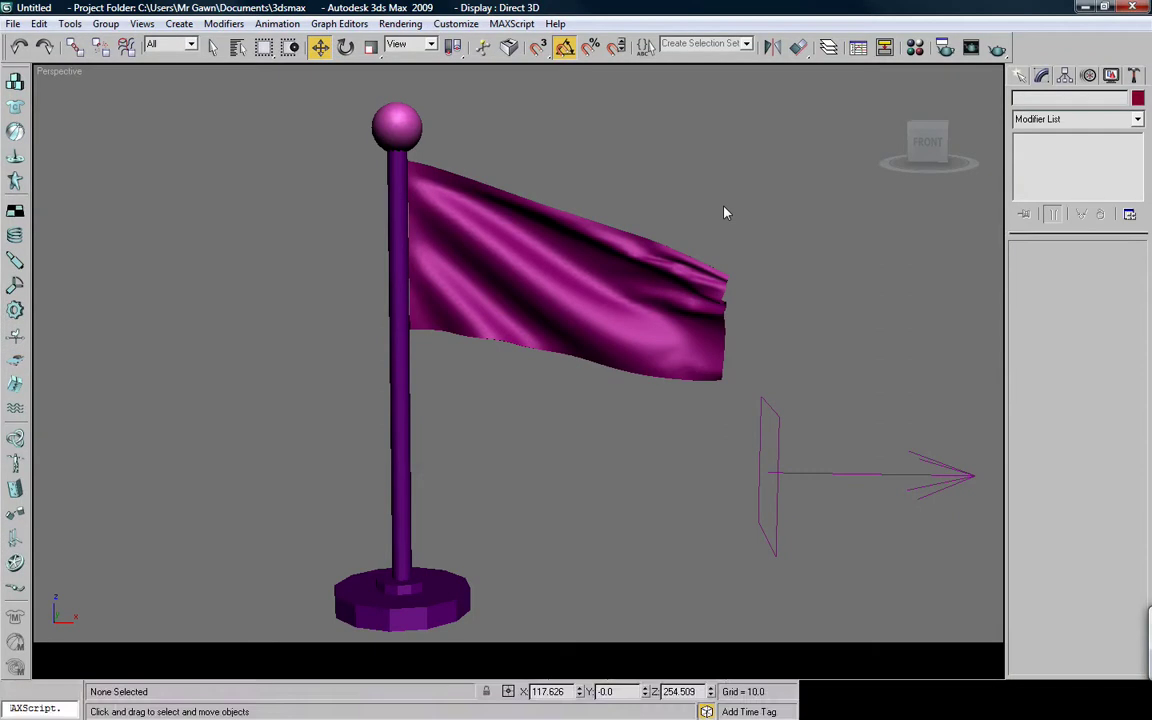
click(595, 237)
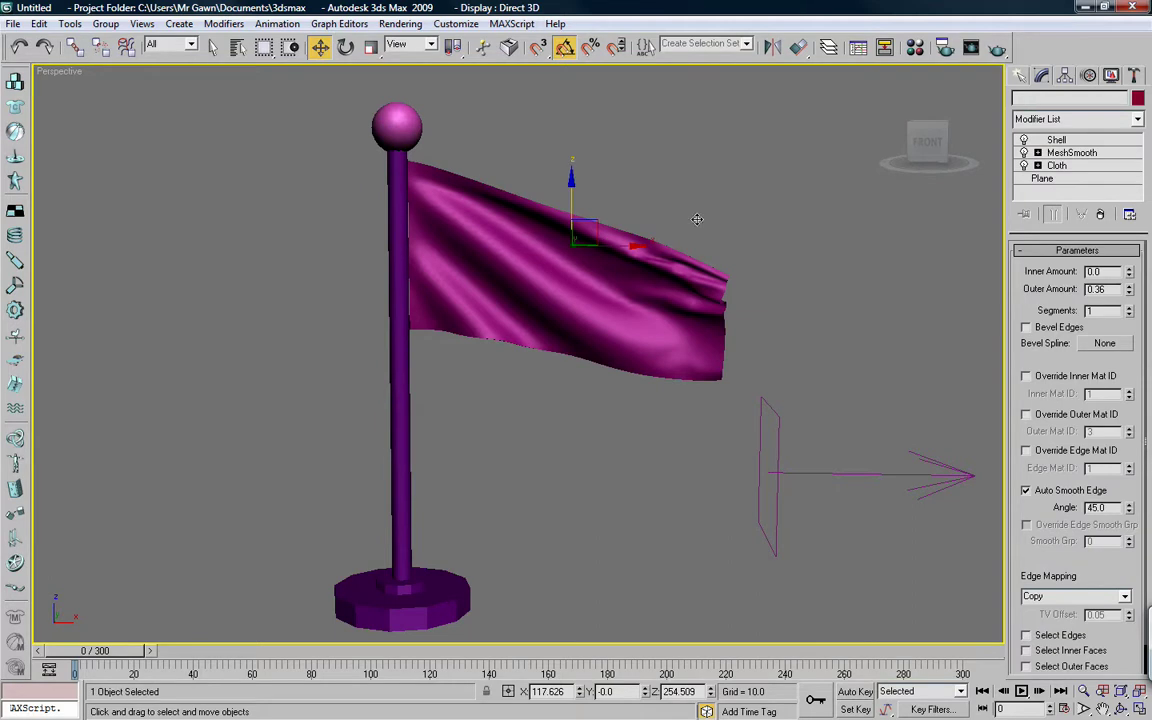
click(1059, 121)
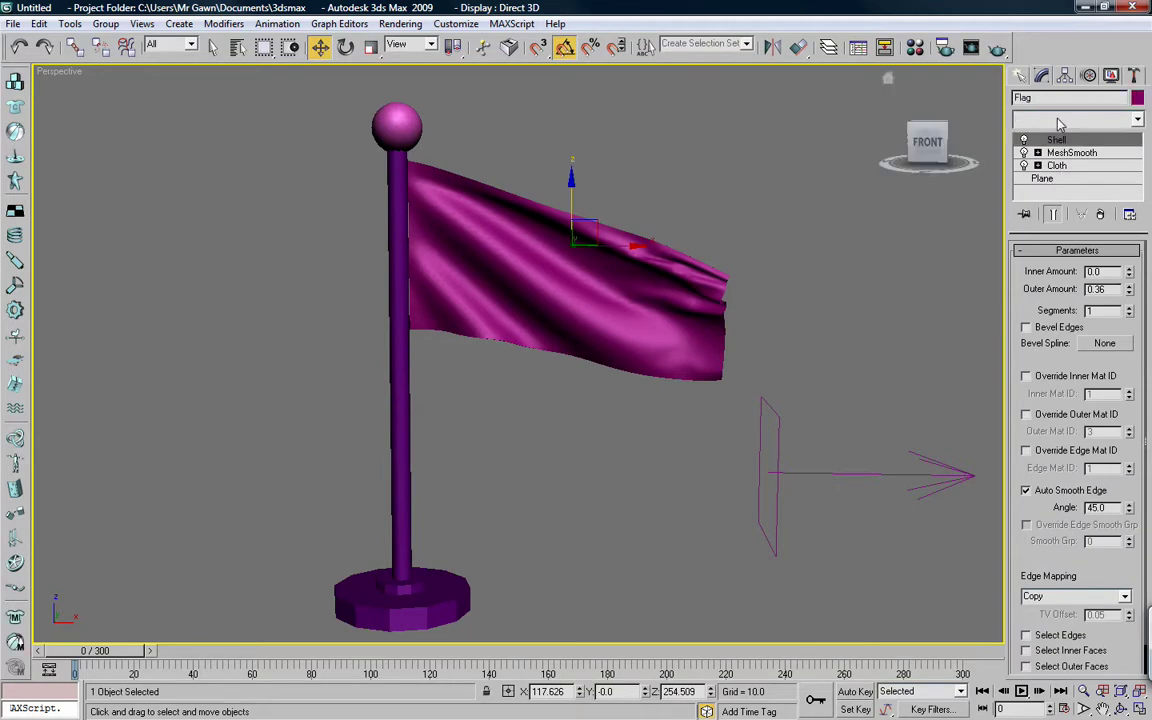
click(1061, 120)
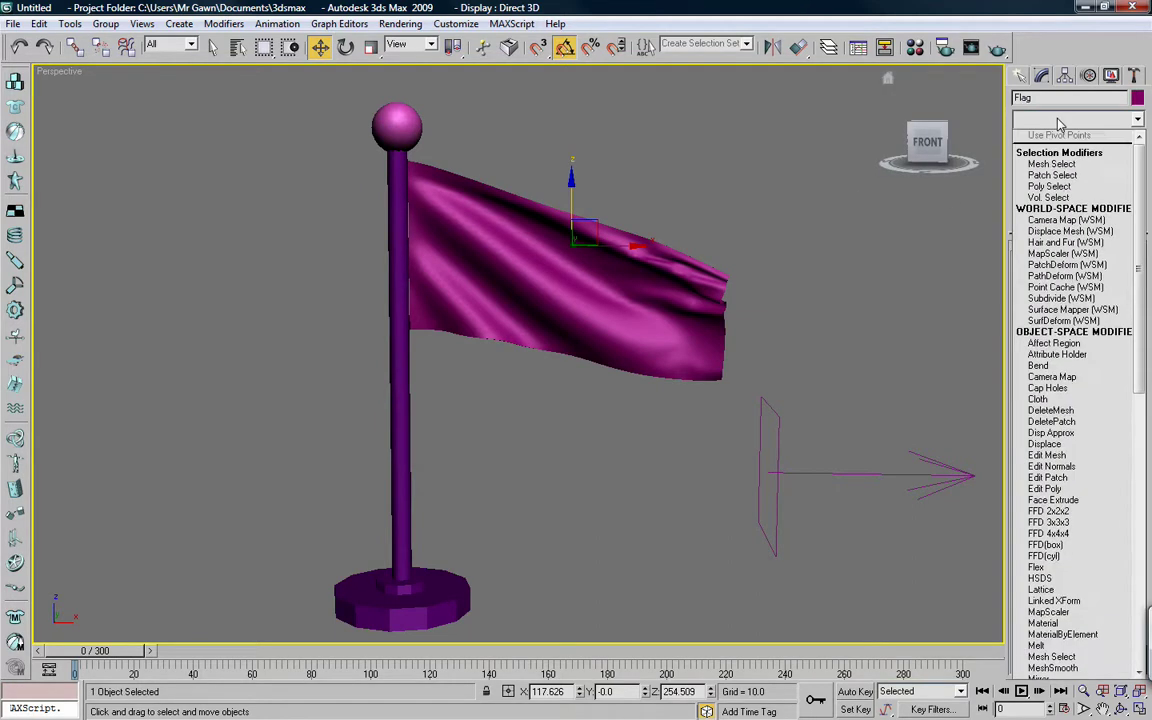
text(shell)
key(Return)
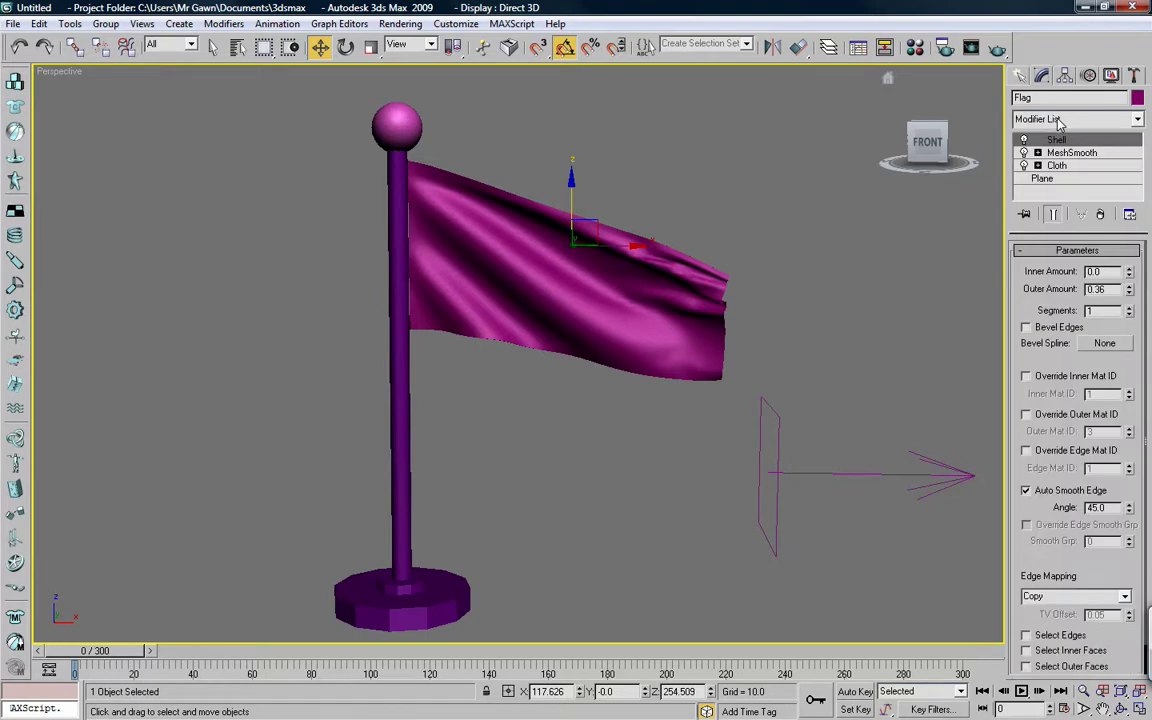
Open the Material Editor showing the 01 - Default material.
click(917, 52)
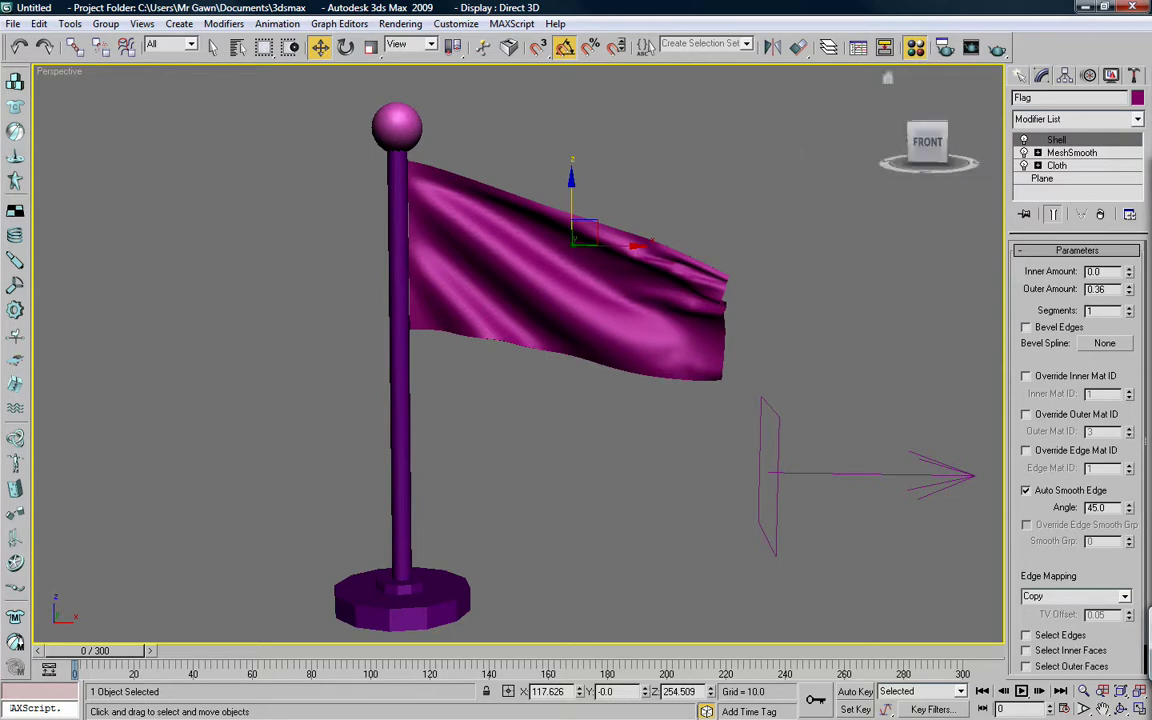
key(m)
drag(831, 106, 813, 88)
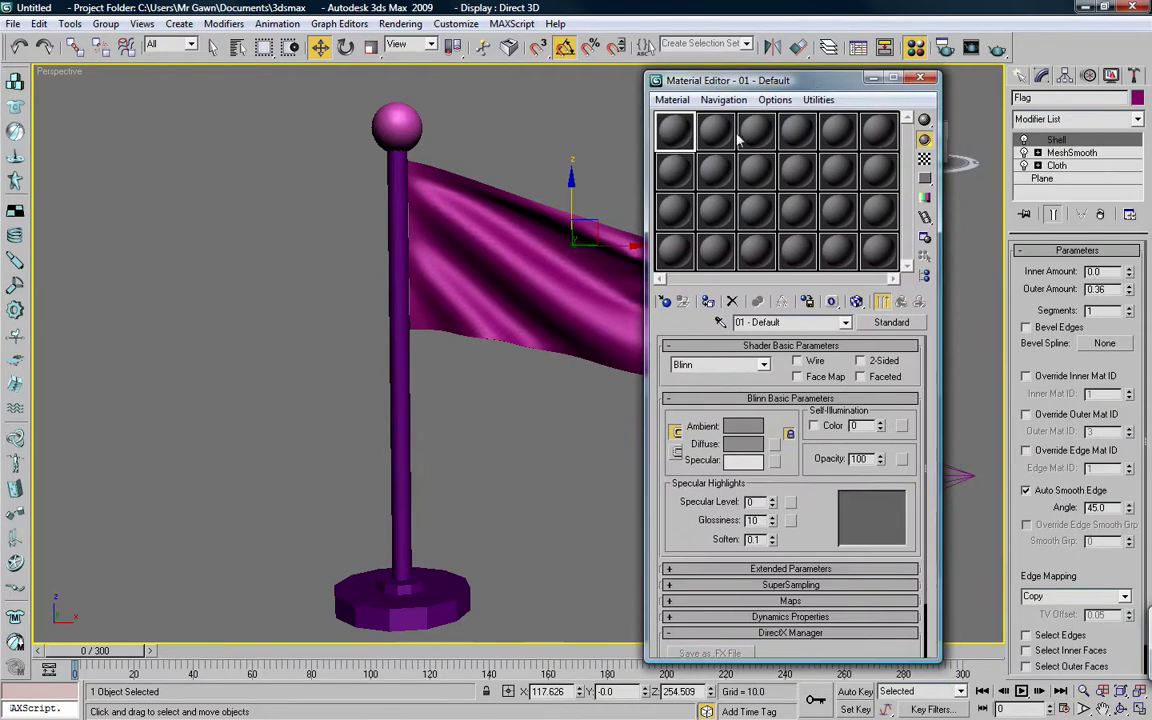
Load Tut_flag_Diffuse.jpg from The Flag folder as a Bitmap in the Diffuse slot.
click(775, 446)
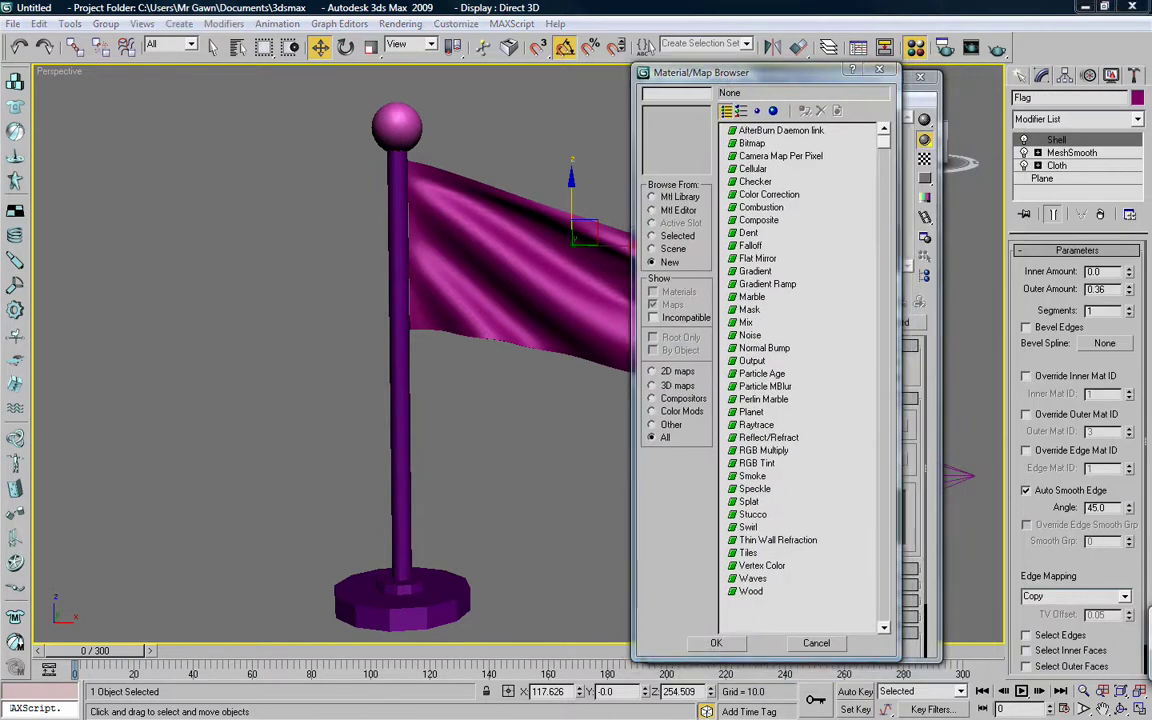
double_click(752, 146)
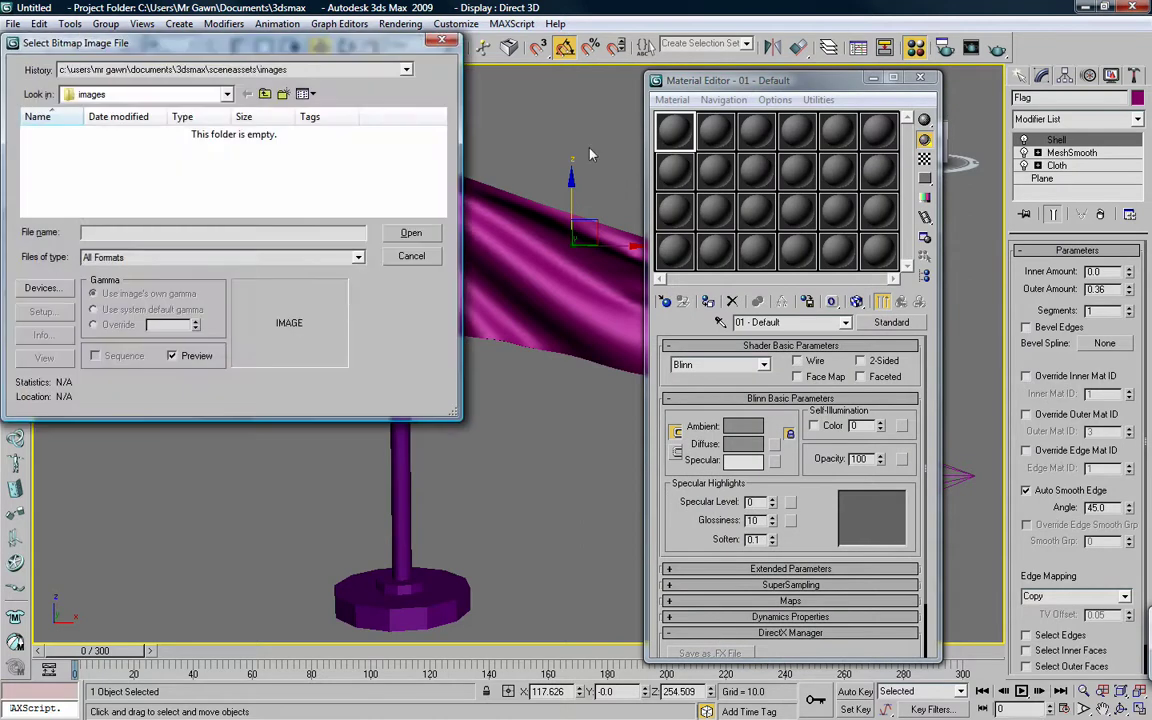
click(141, 99)
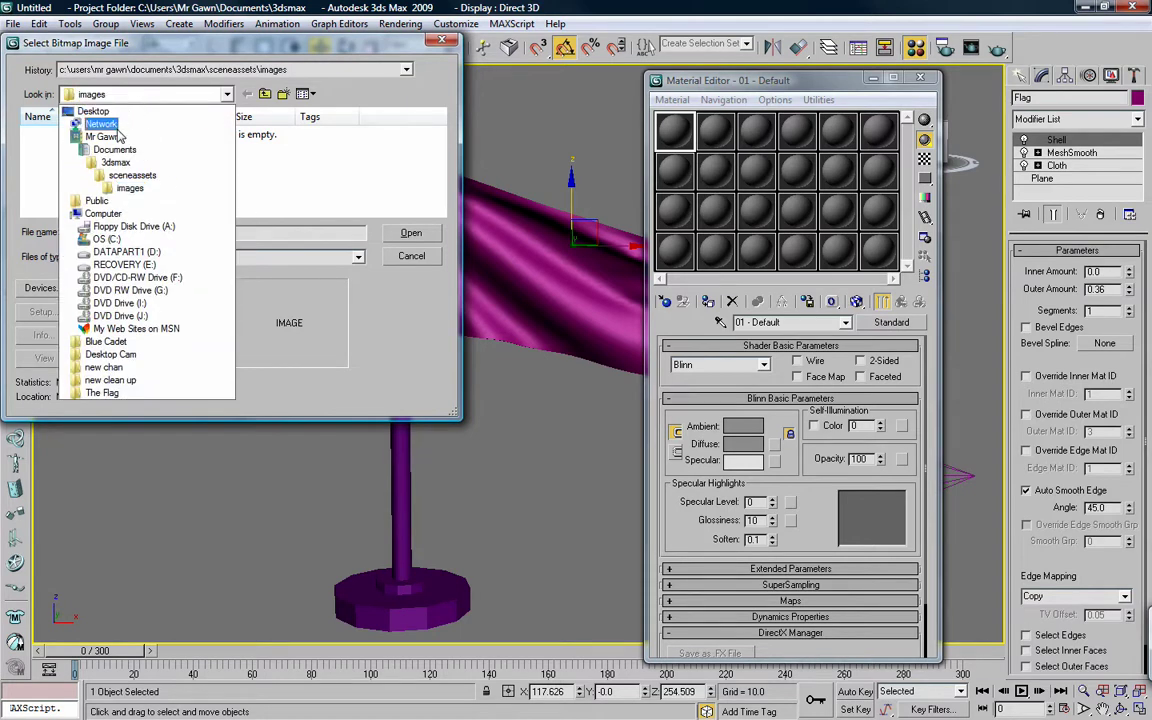
click(520, 8)
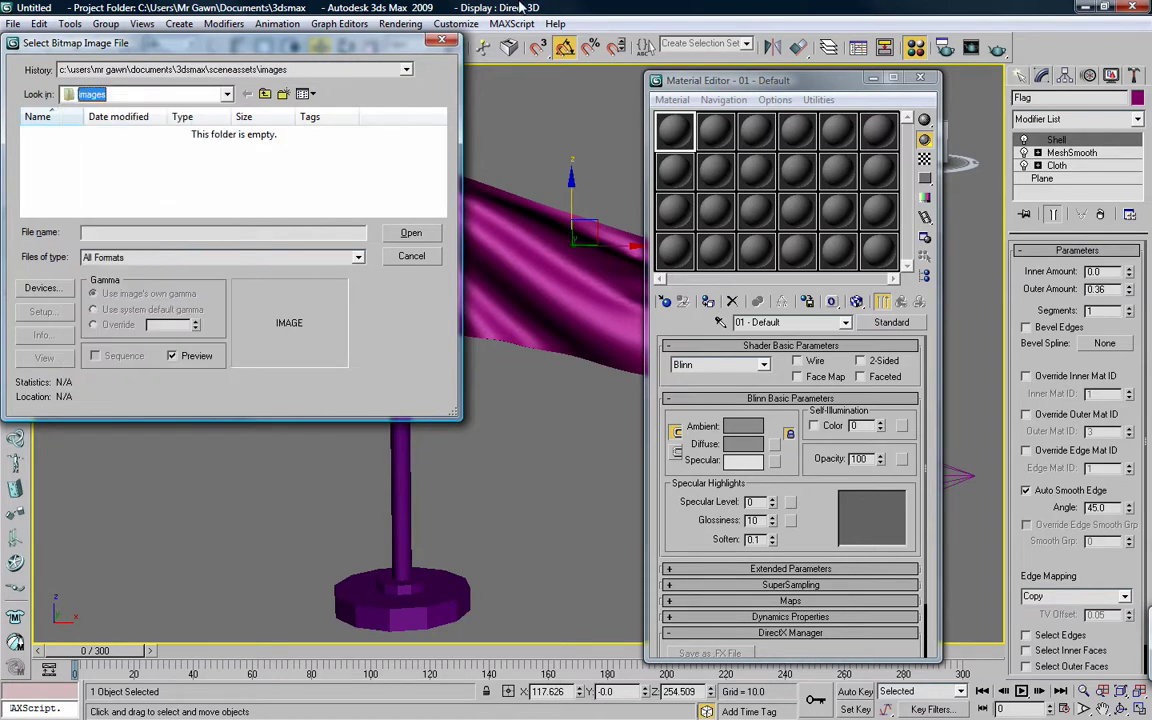
click(168, 96)
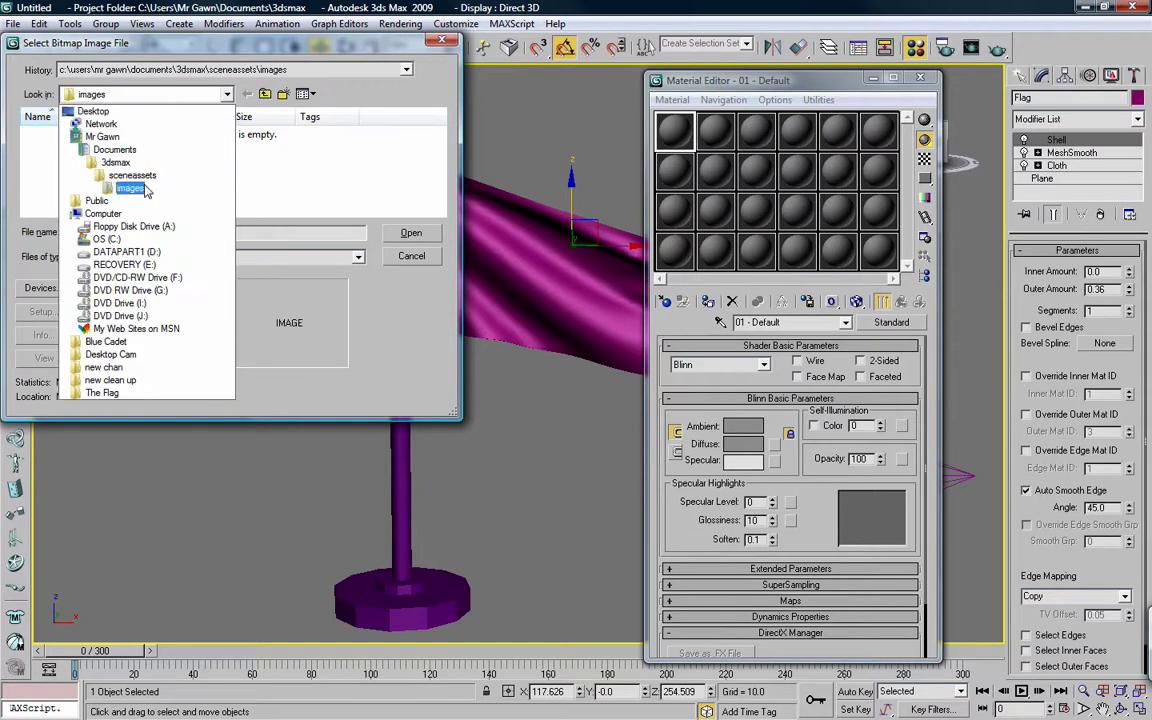
click(110, 392)
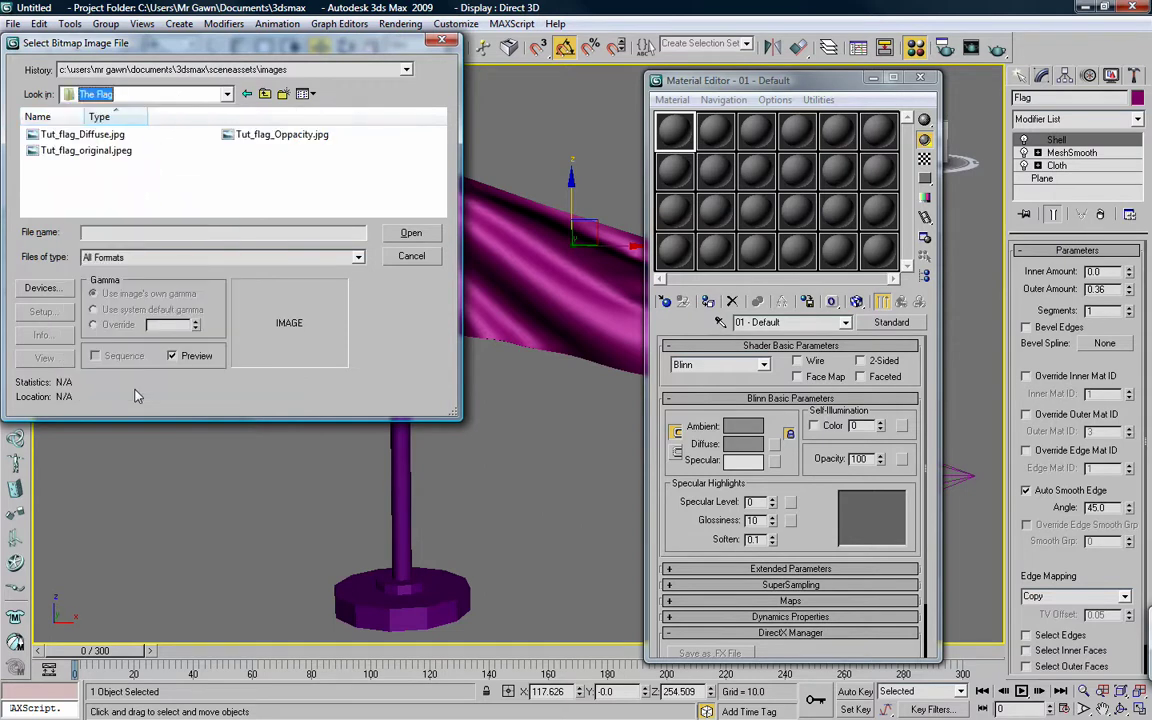
double_click(90, 136)
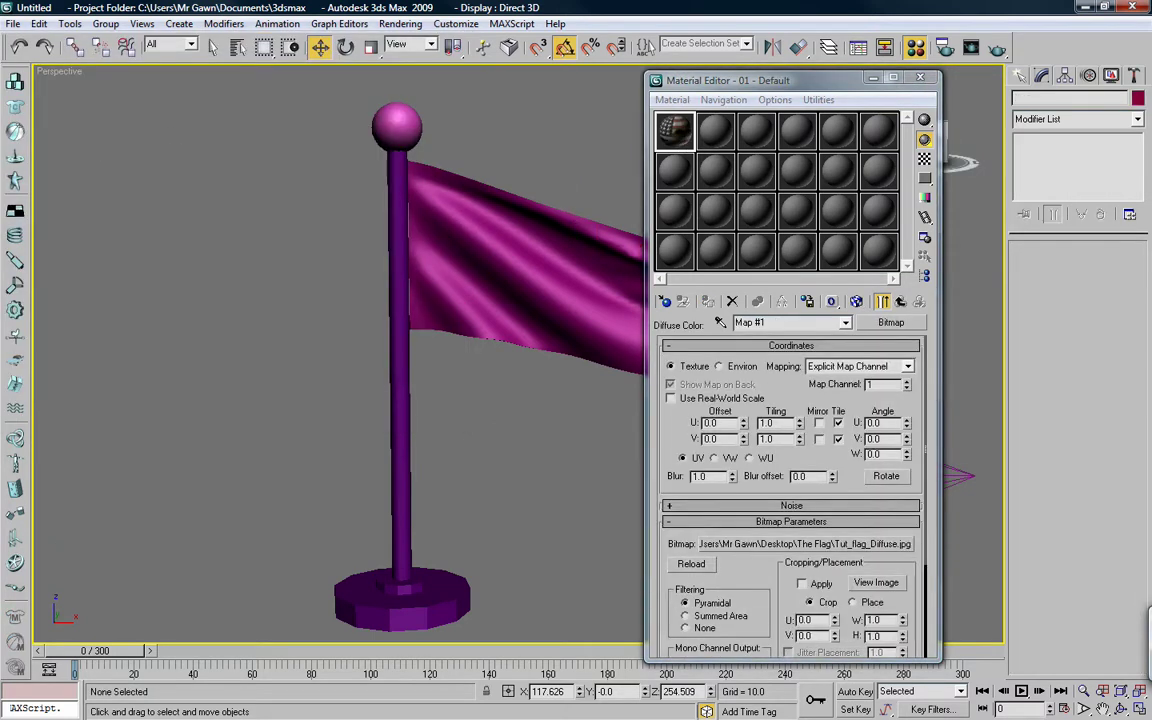
Check the map in an enlarged sample preview, then return to the parent material.
double_click(674, 130)
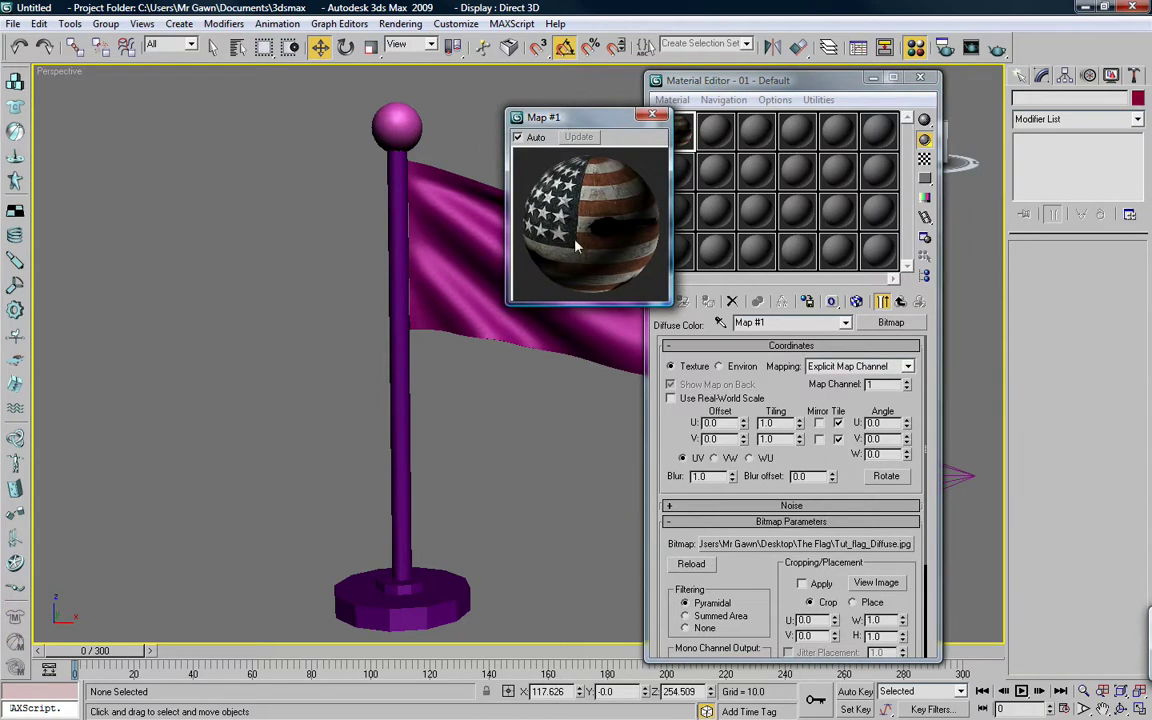
drag(541, 117, 486, 89)
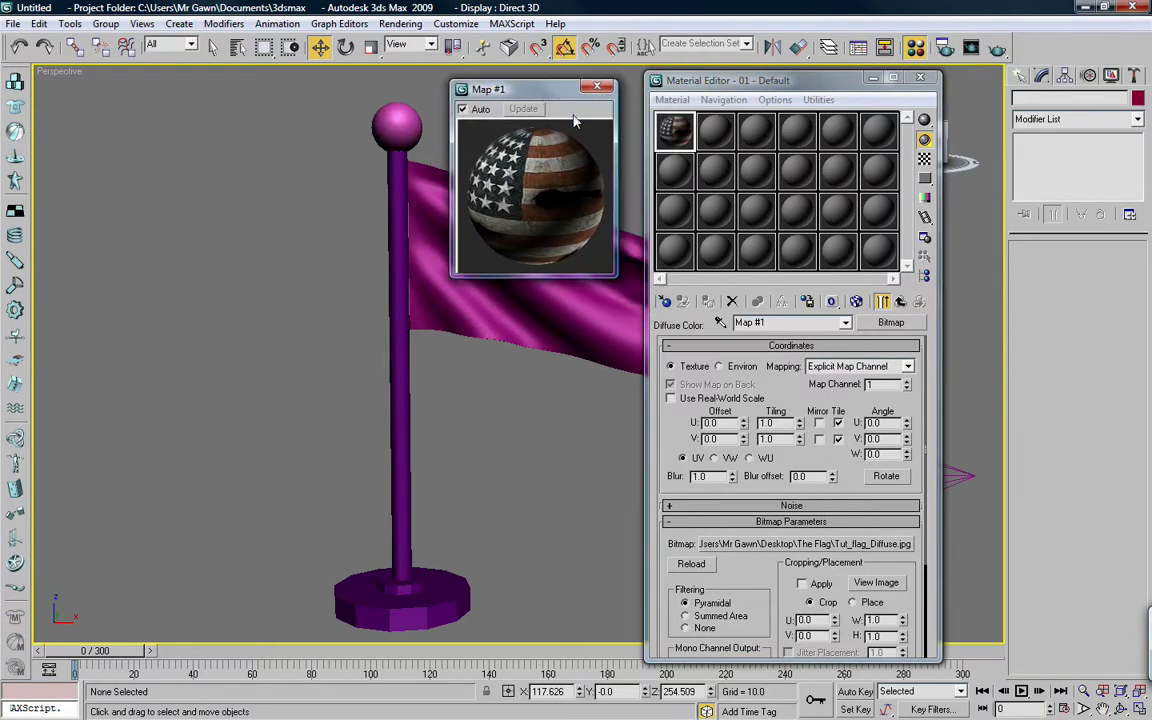
click(899, 304)
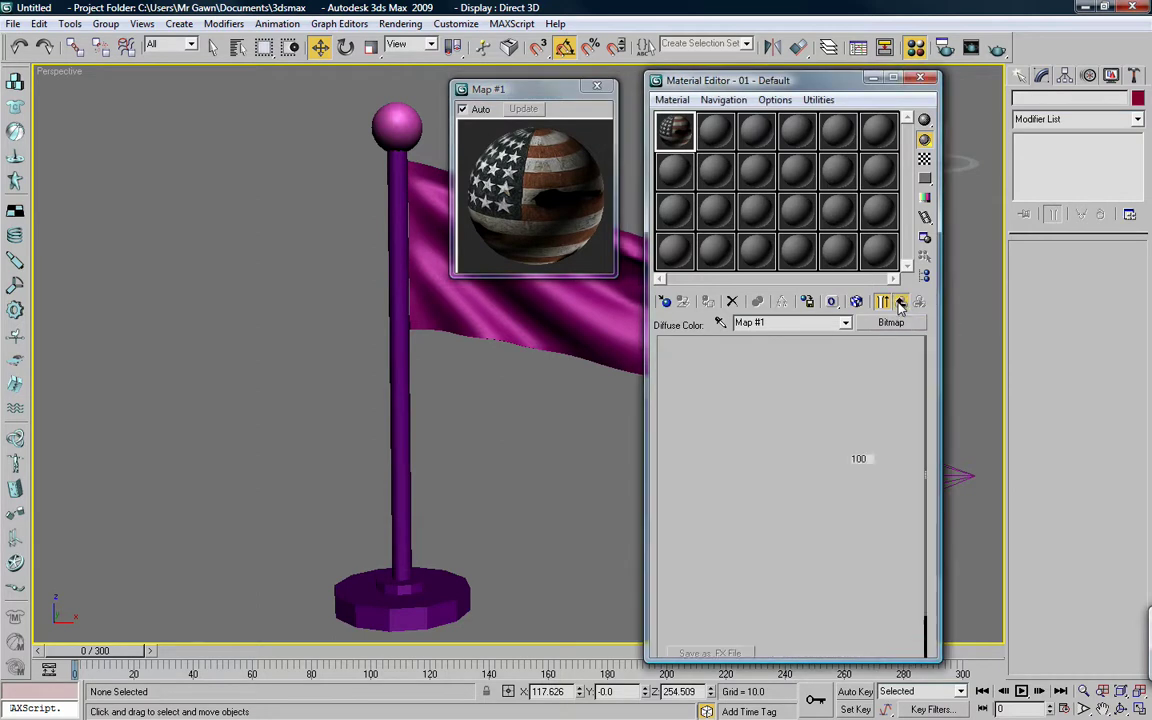
click(597, 87)
click(540, 237)
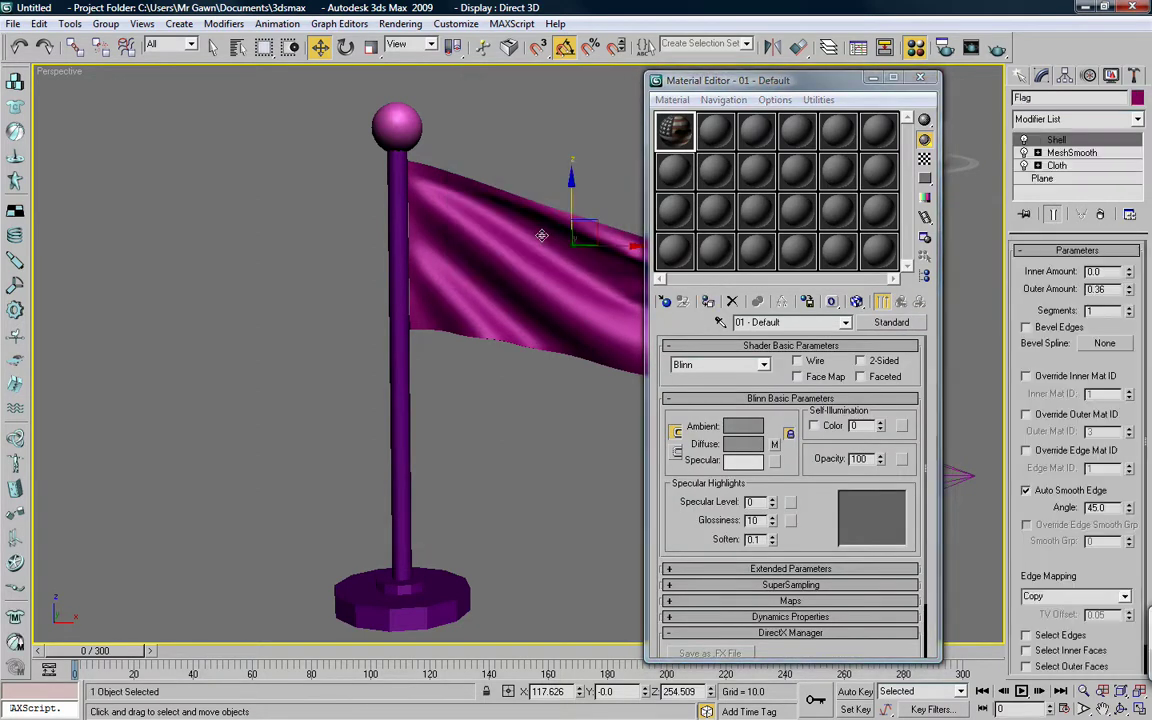
Assign 01 - Default to the flag, show its map in the viewport, and go to frame 41.
click(707, 302)
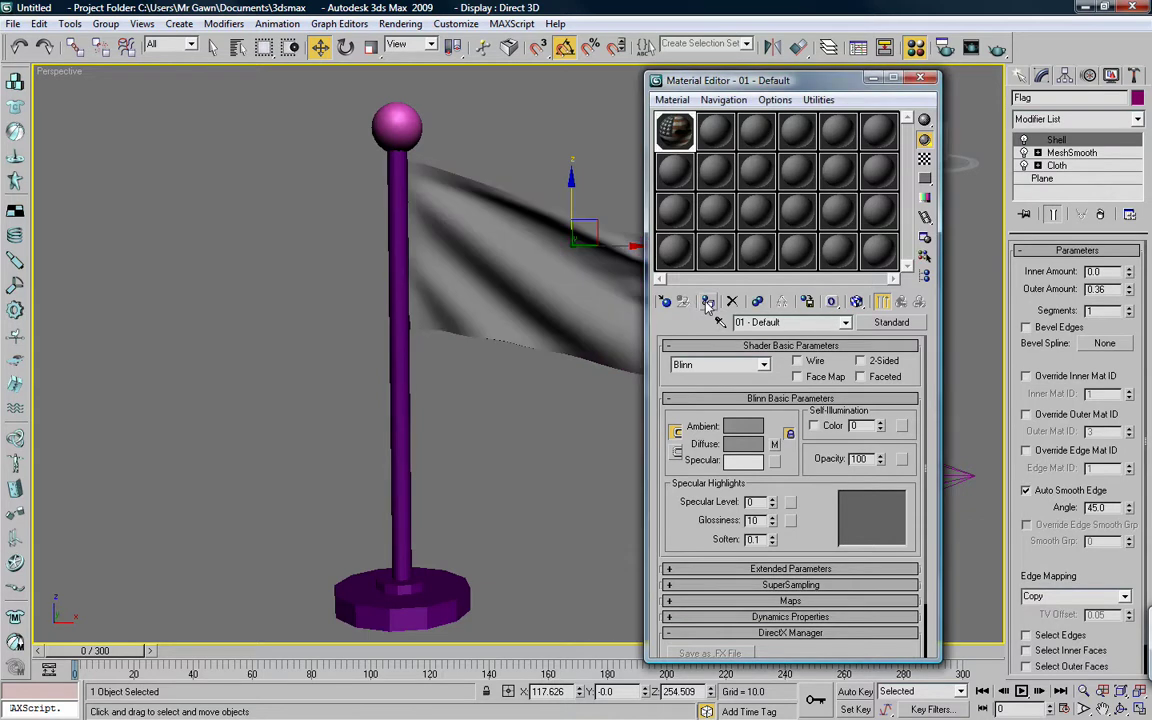
click(857, 302)
click(857, 302)
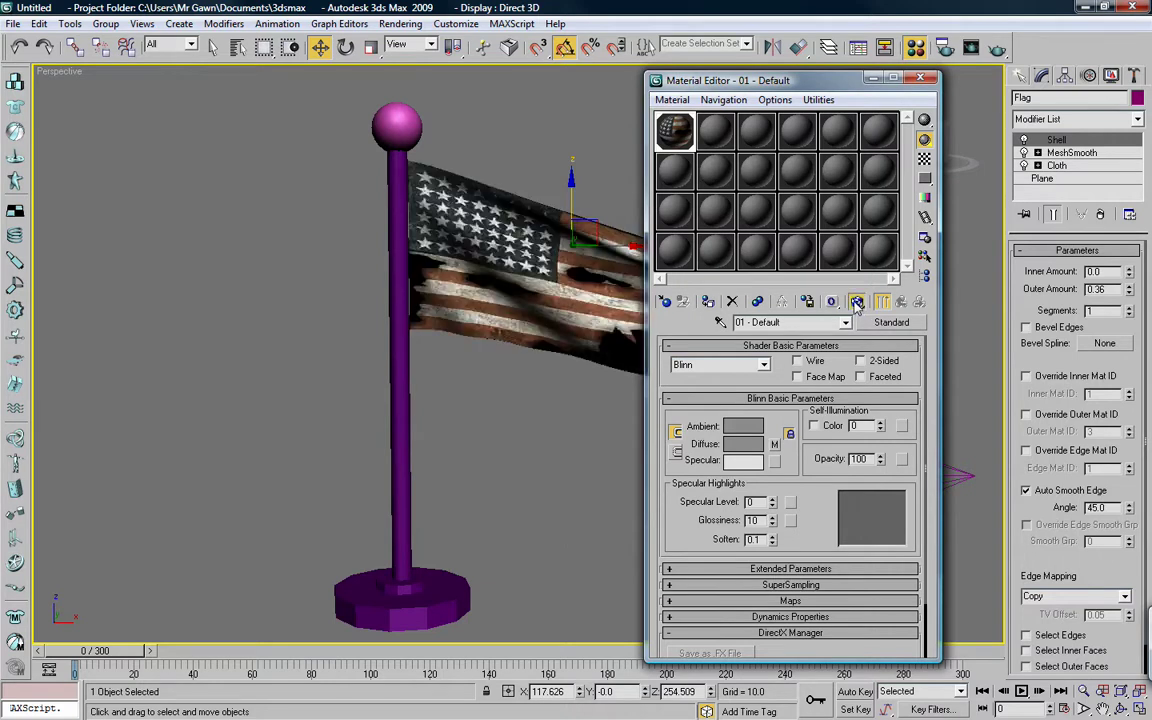
drag(818, 90, 1026, 16)
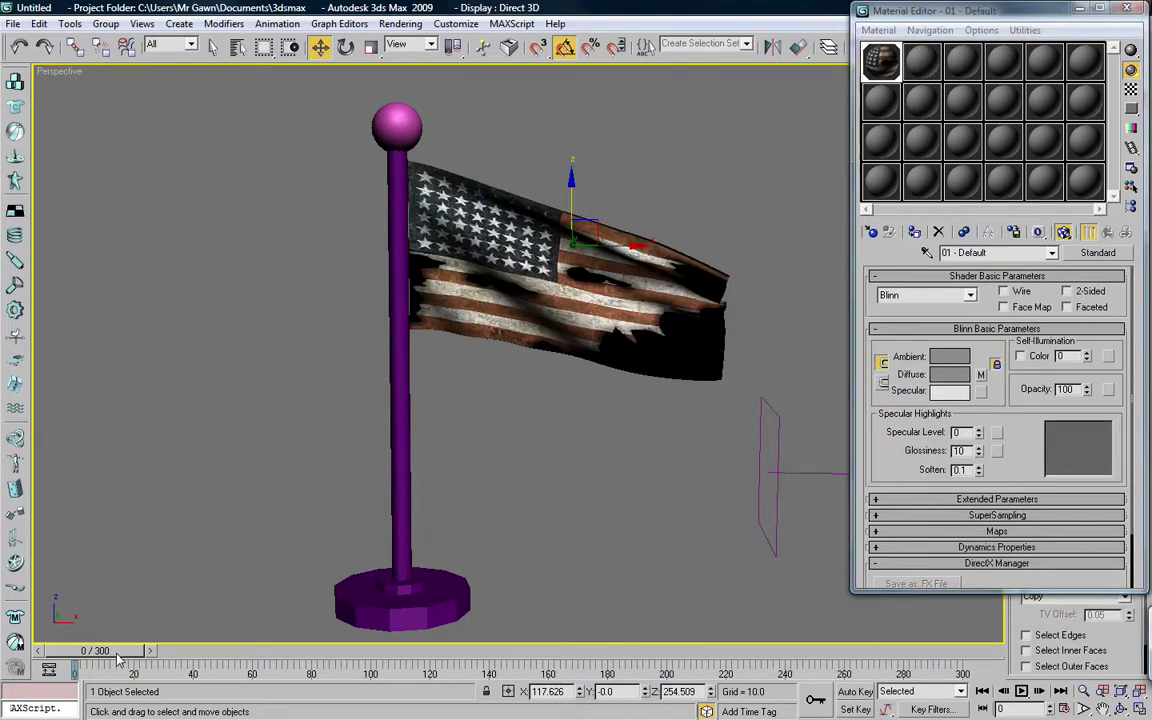
drag(212, 651, 235, 651)
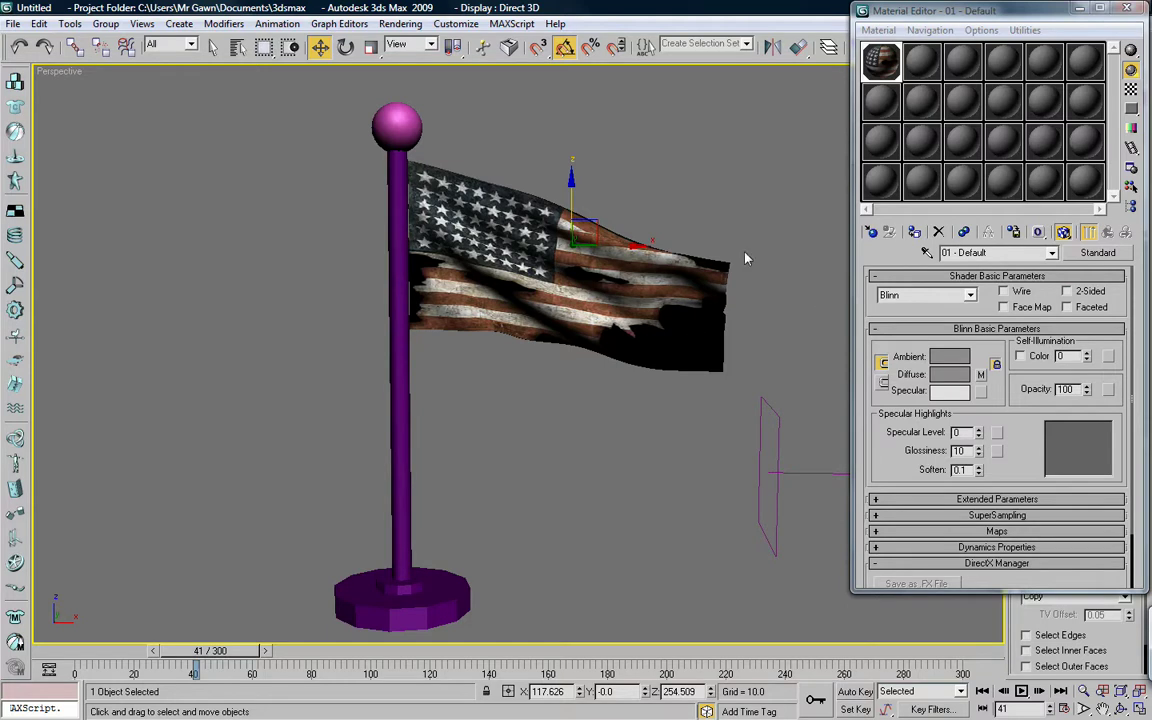
Deselect the flag and render the Perspective view at frame 41.
click(755, 199)
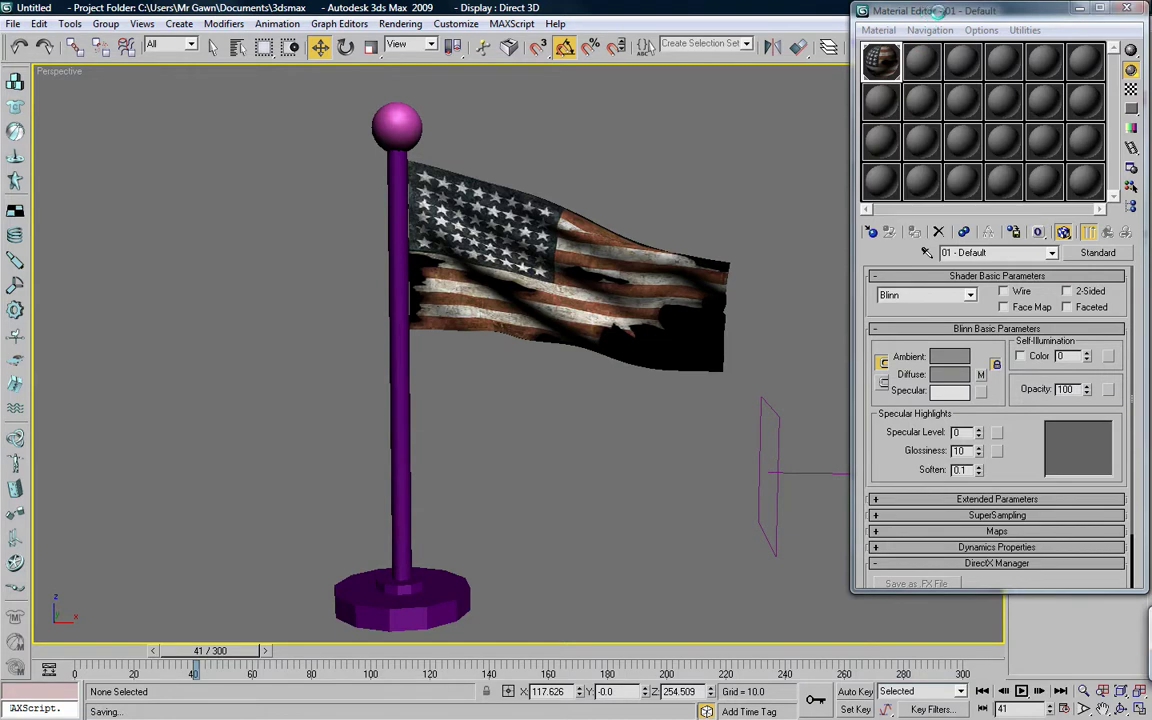
drag(938, 11, 771, 108)
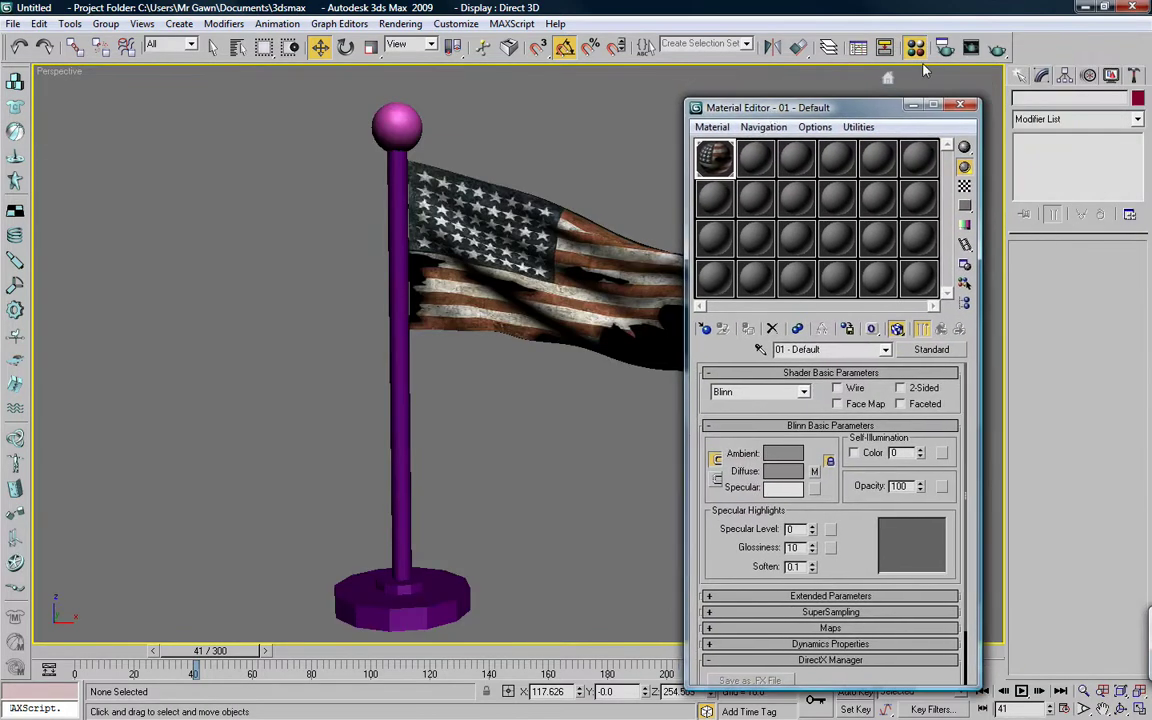
click(995, 48)
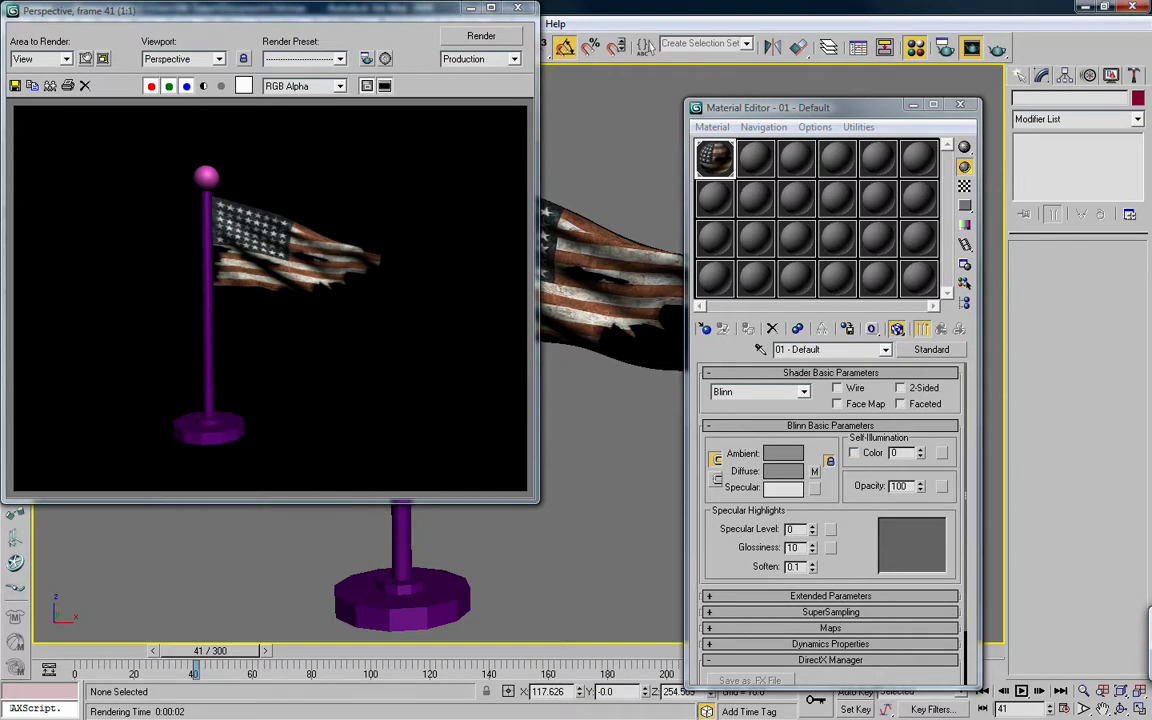
In Environment and Effects, set Background Color to pure white and re-render frame 41.
key(8)
drag(740, 110, 679, 66)
click(680, 160)
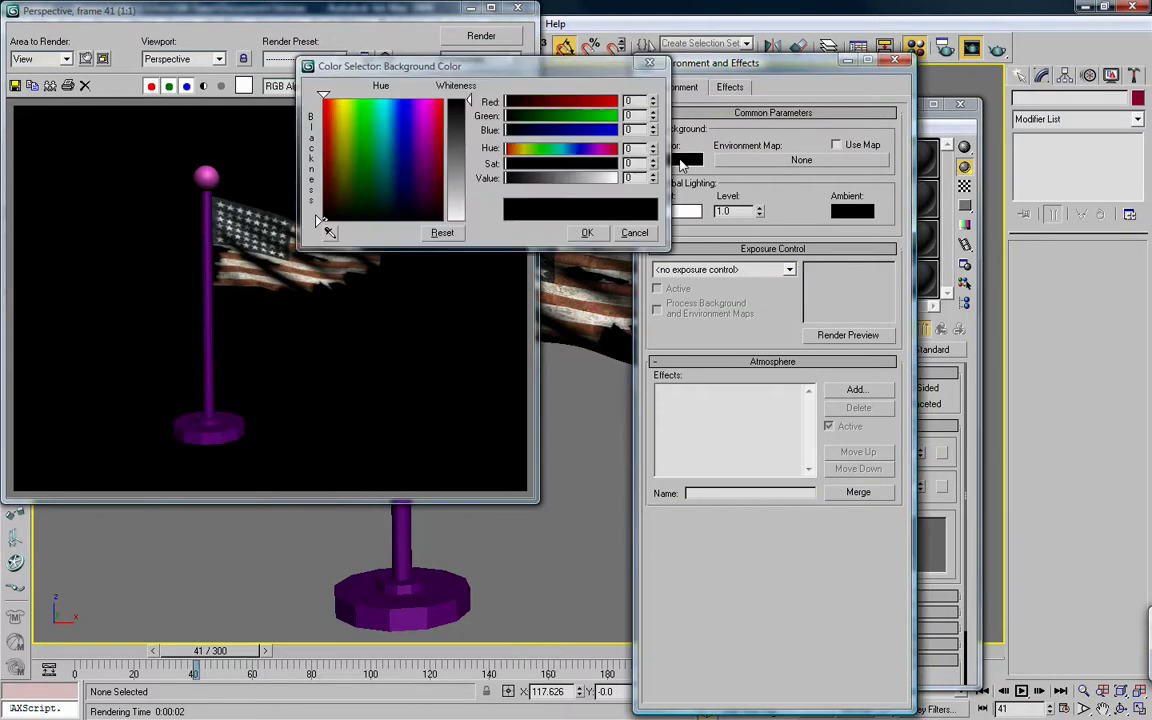
drag(460, 163, 455, 218)
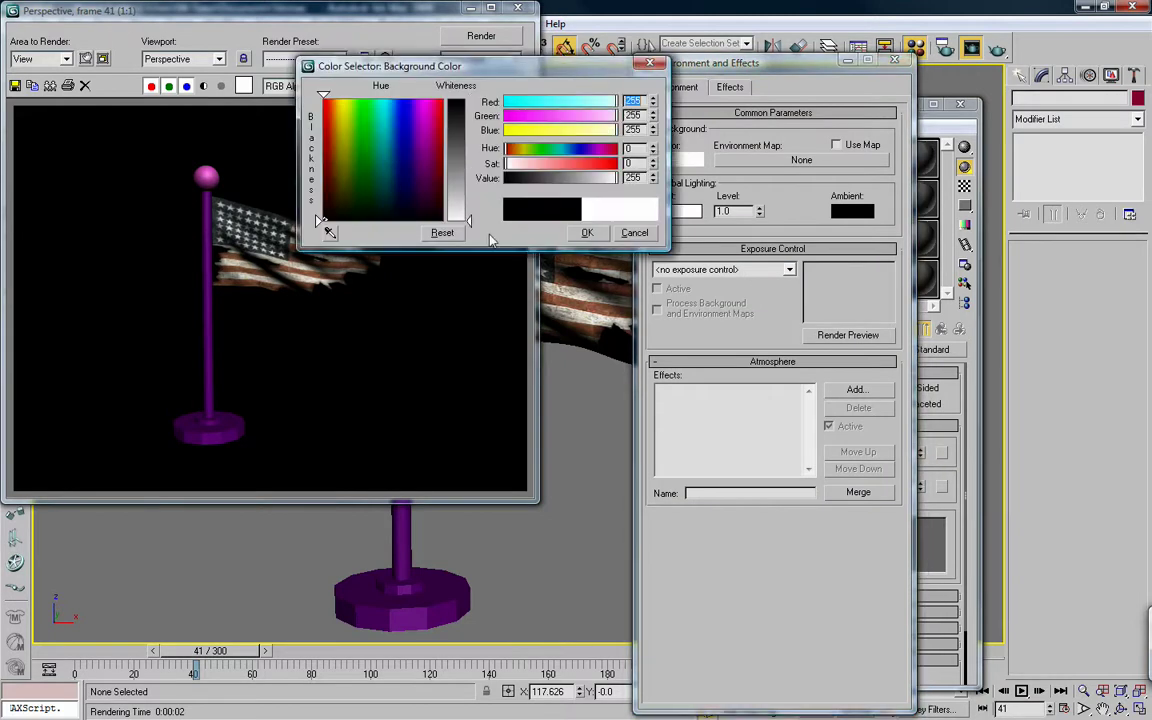
click(587, 232)
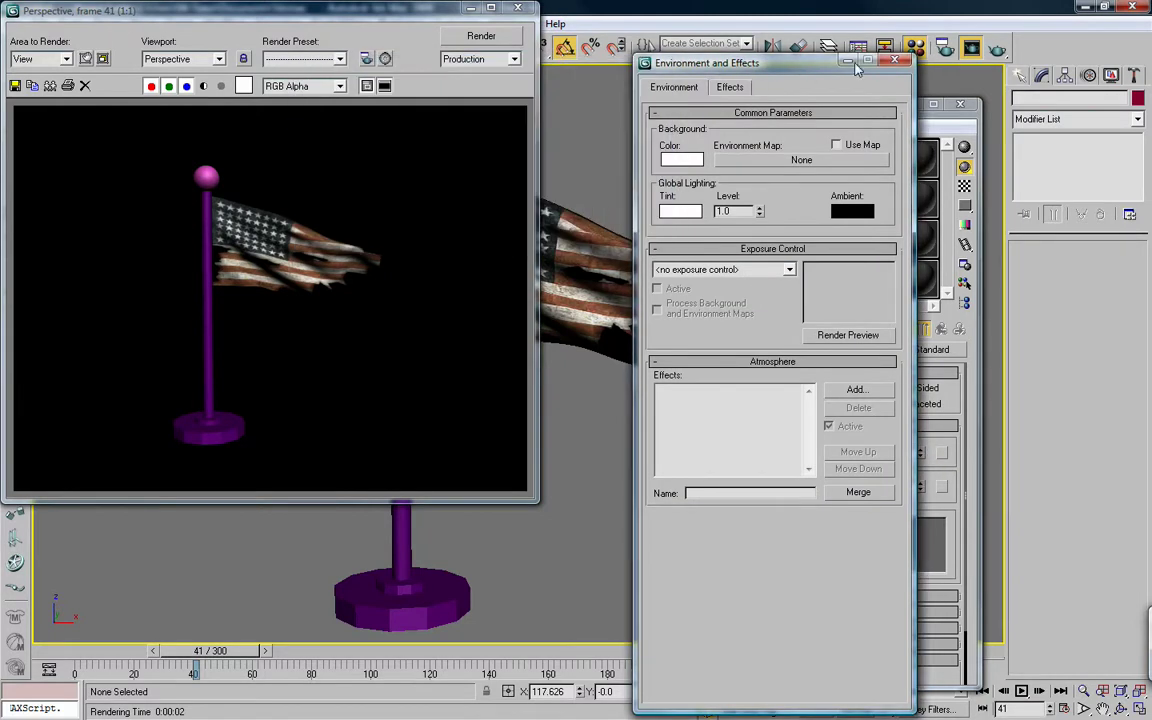
click(997, 52)
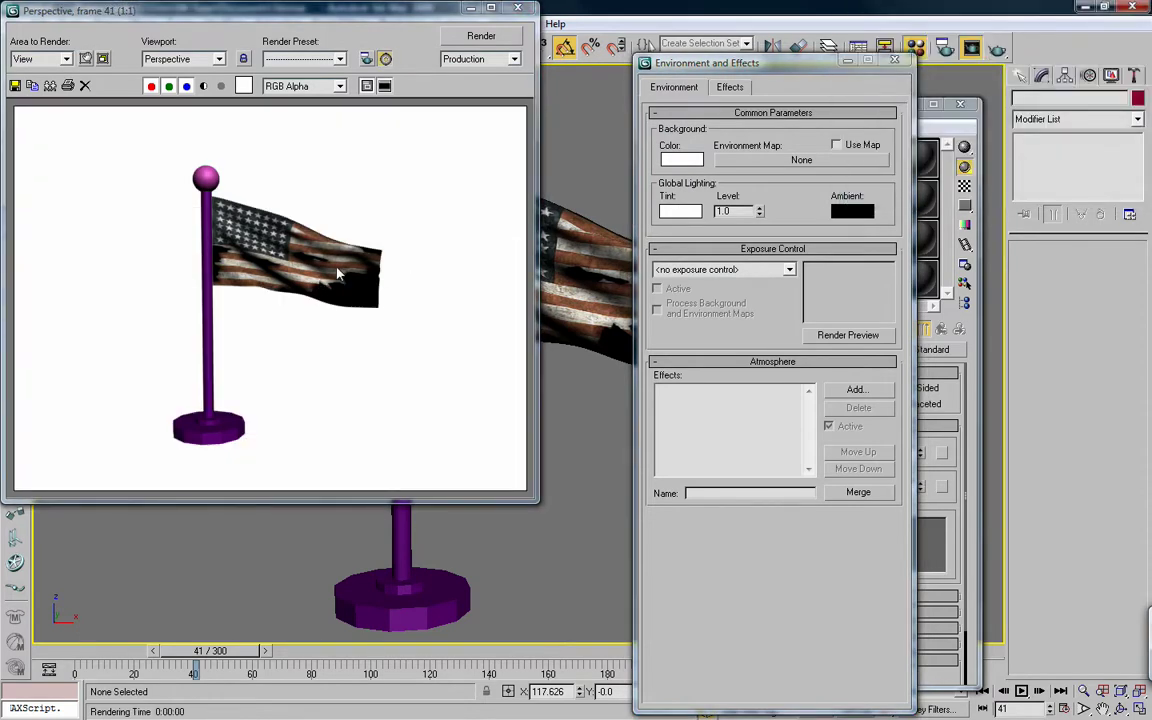
click(895, 60)
drag(785, 105, 783, 38)
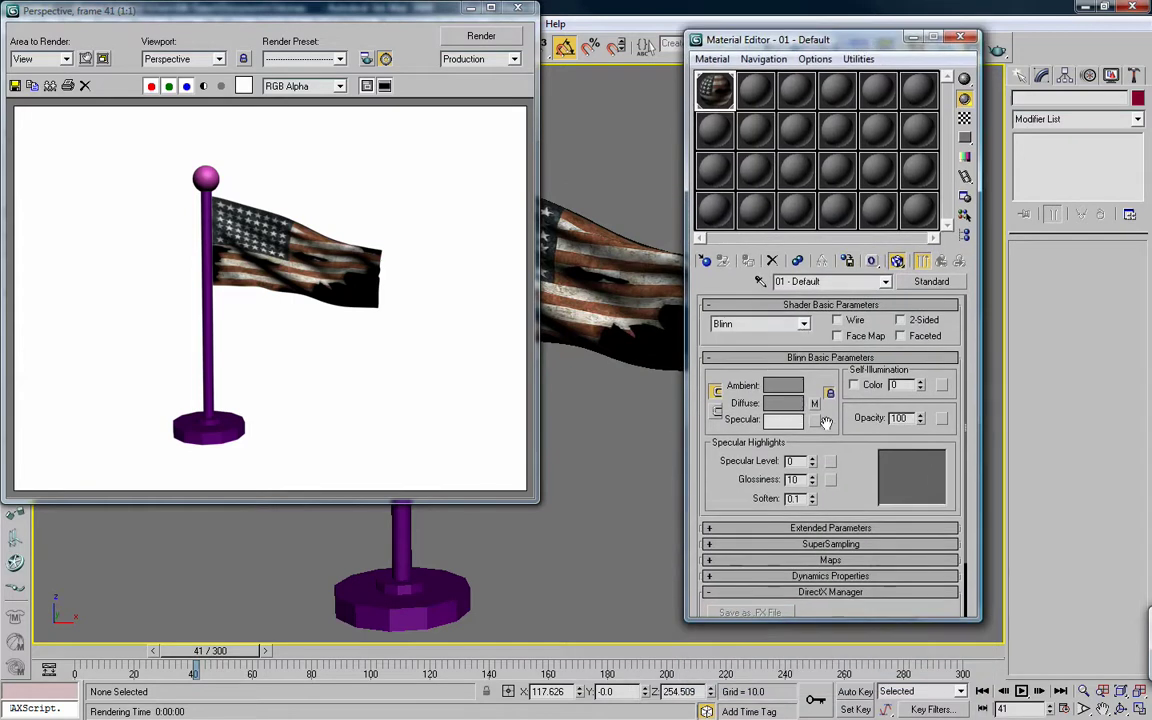
Load Tut_flag_Oppacity.jpg as a Bitmap in the Opacity map slot and quick-render frame 41.
drag(797, 40, 797, 21)
click(770, 540)
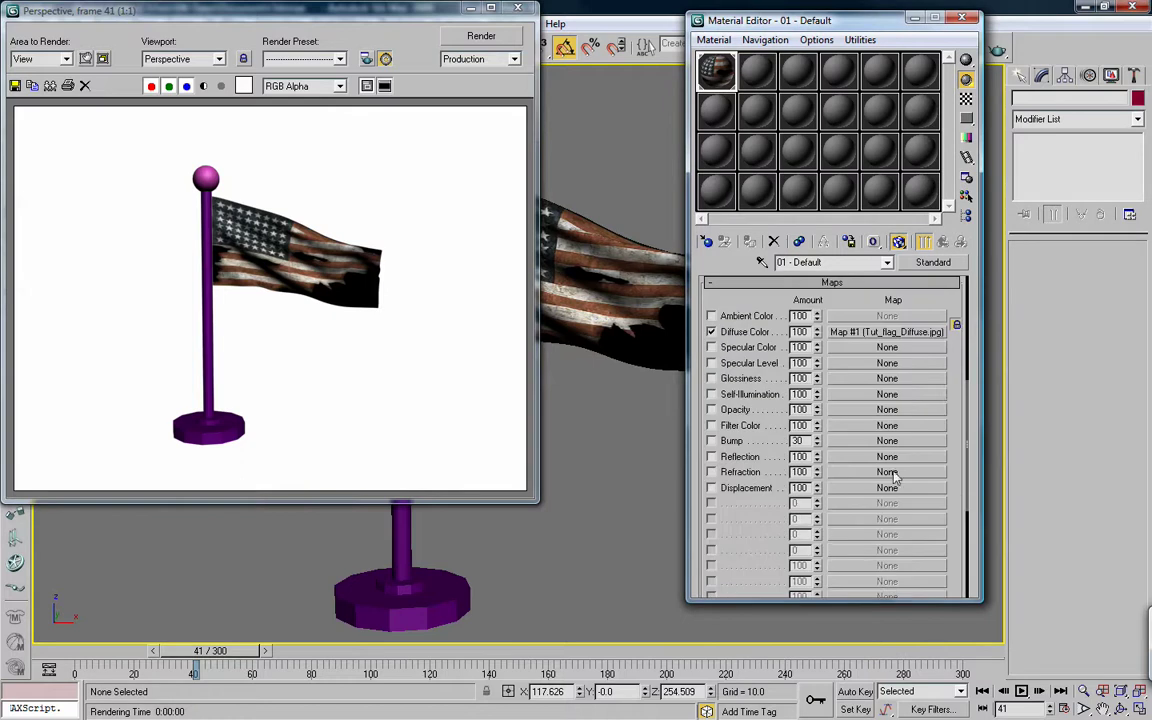
scroll(968, 405, down, 1)
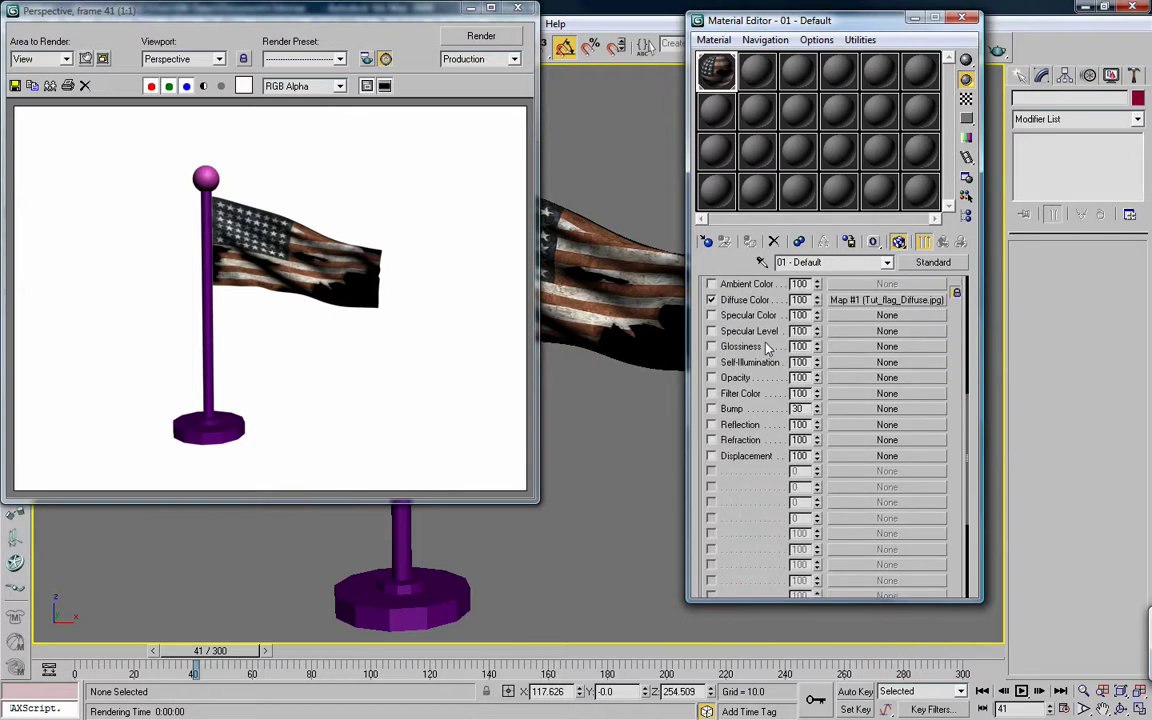
click(886, 378)
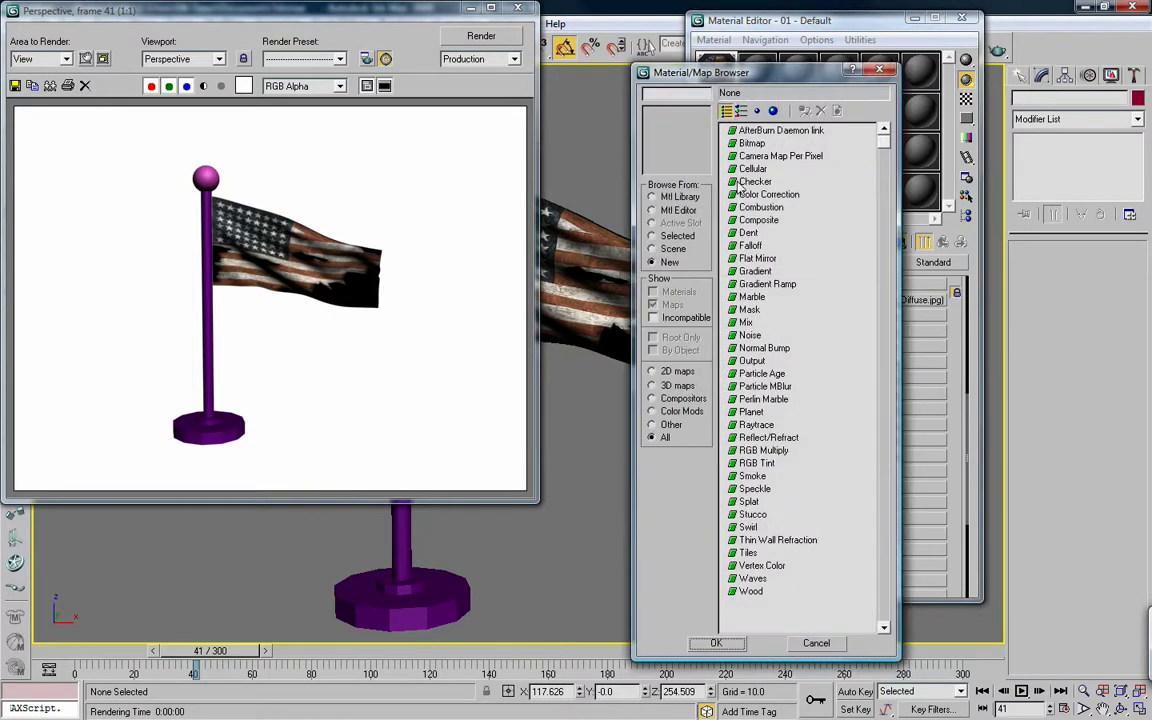
double_click(751, 144)
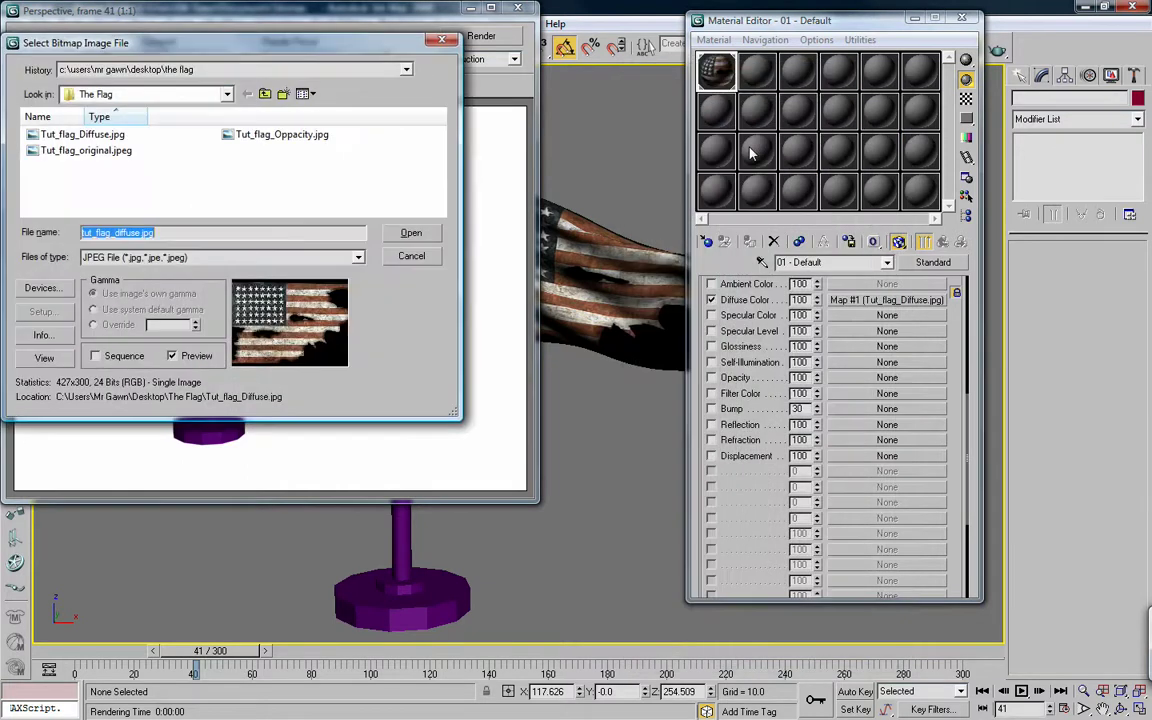
double_click(240, 134)
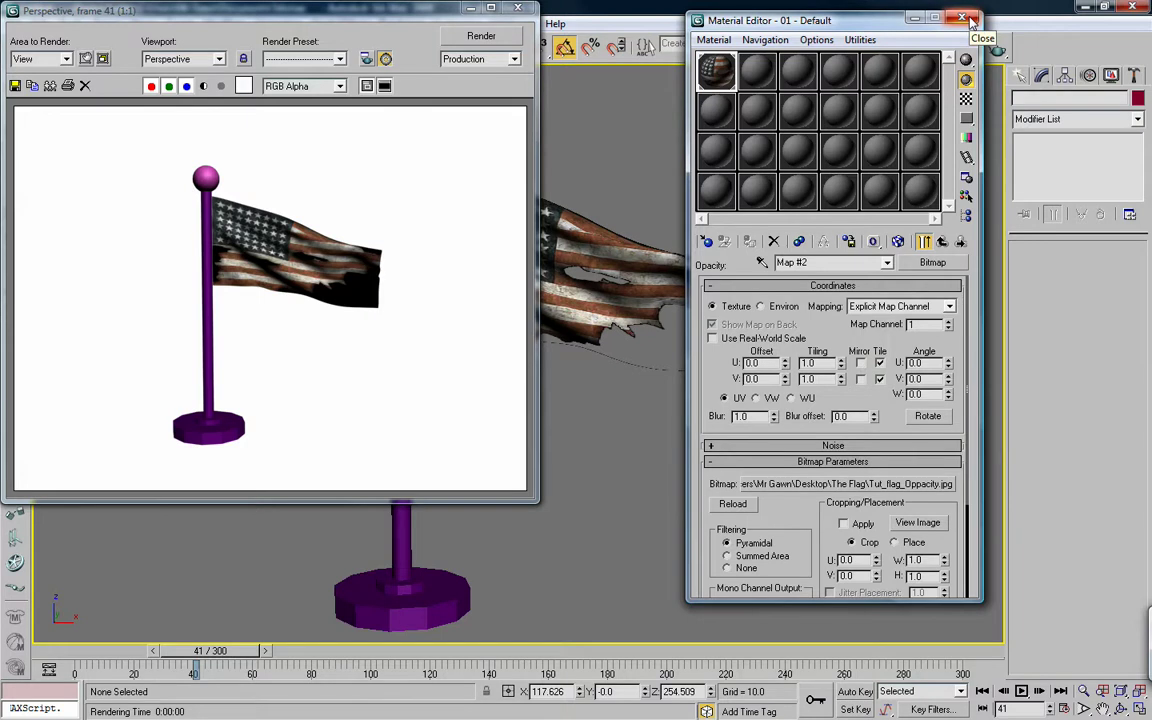
click(941, 244)
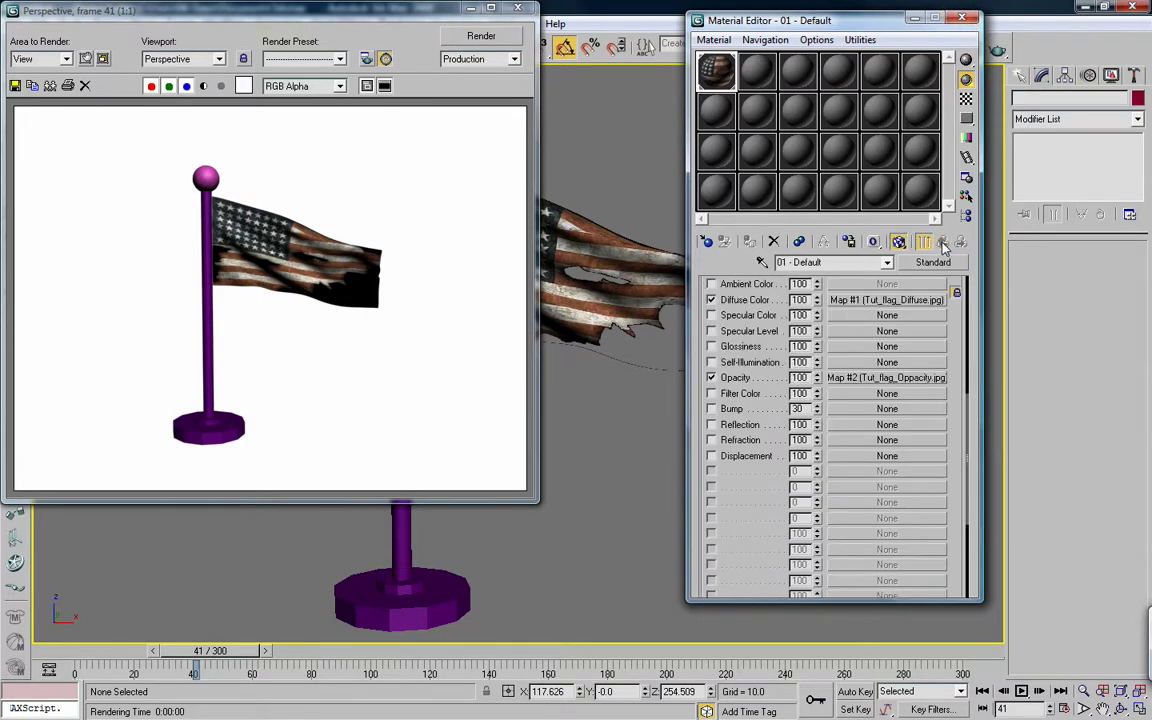
drag(795, 16, 735, 39)
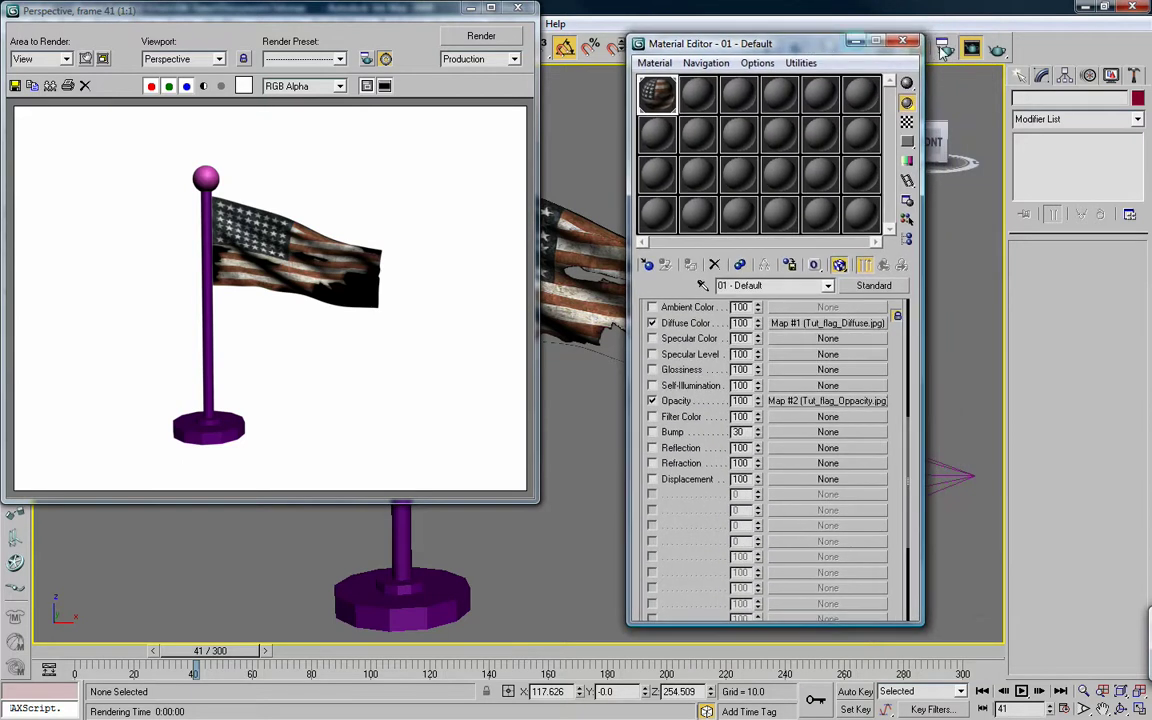
click(998, 50)
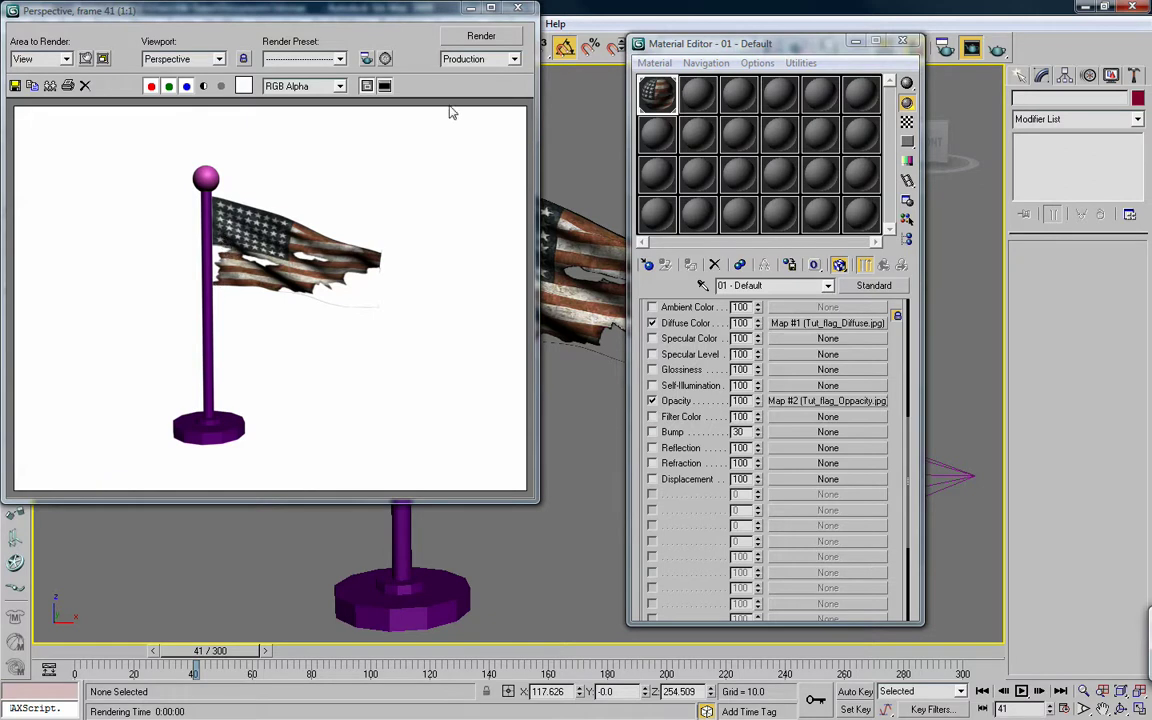
Close the render window and Material Editor, then render a close-up of the flag's see-through holes.
click(519, 10)
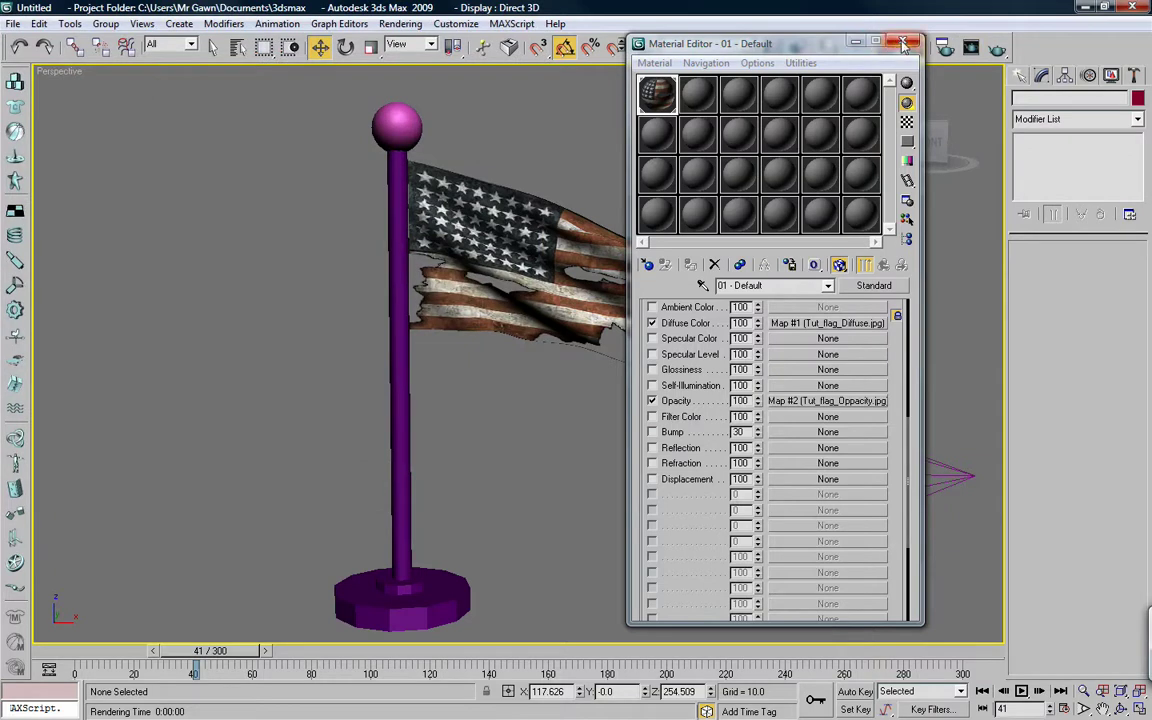
click(903, 44)
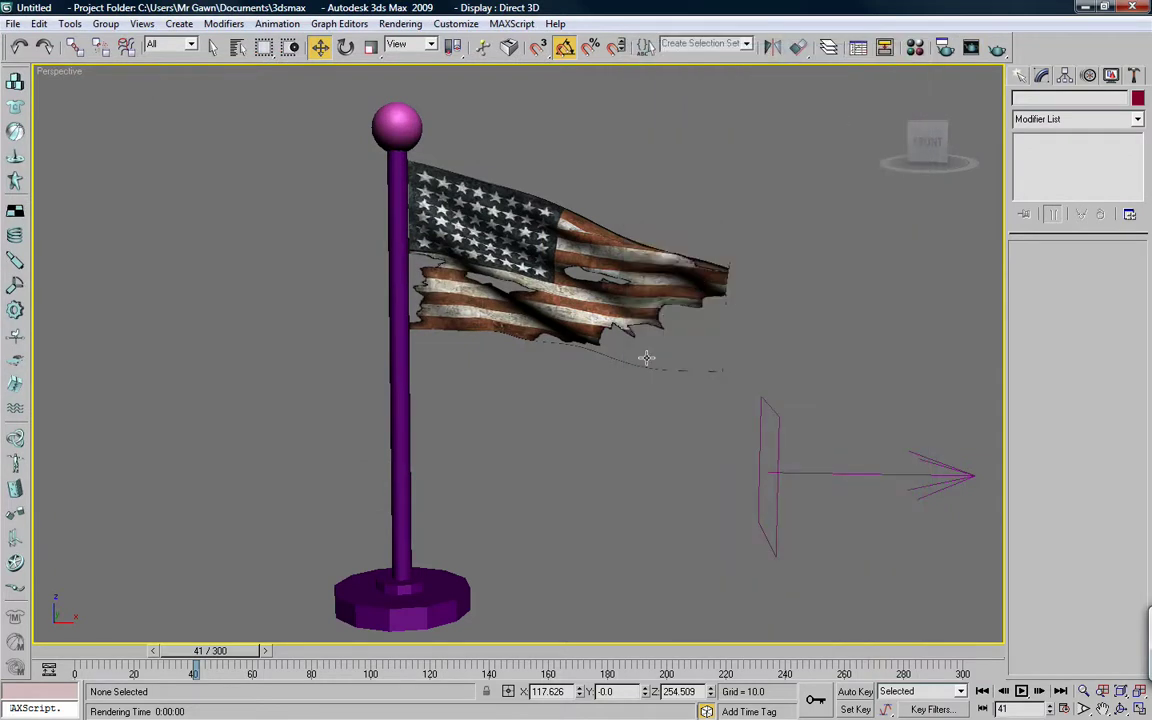
scroll(647, 358, up, 10)
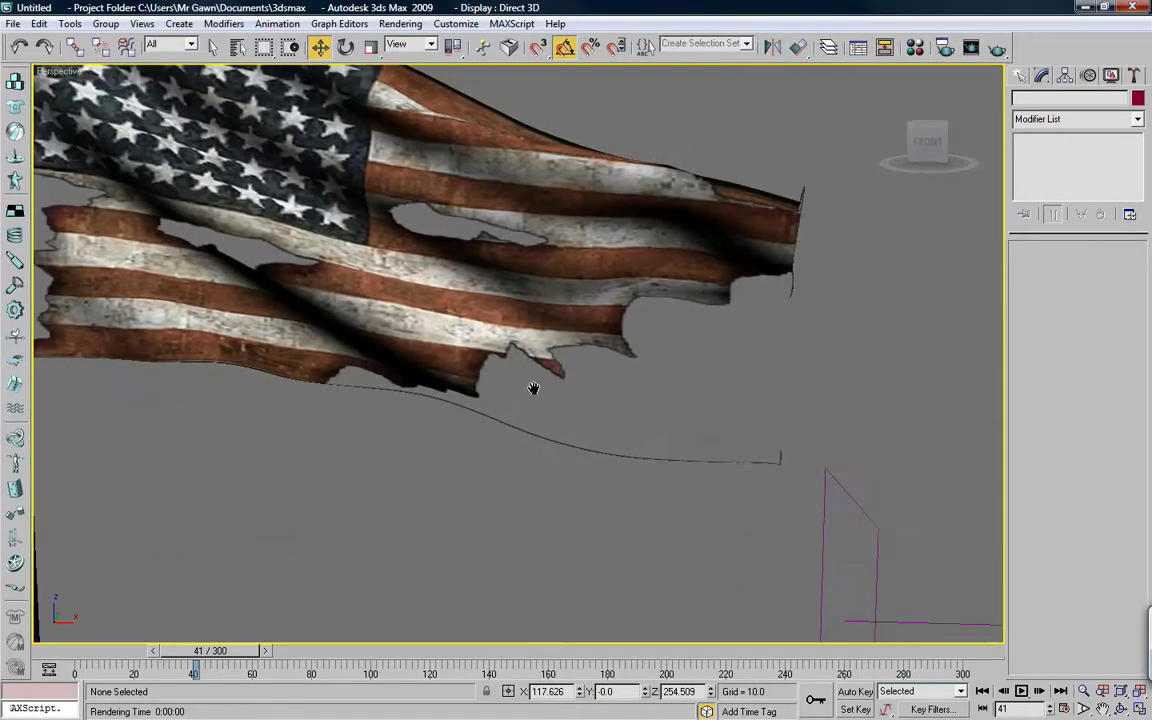
click(997, 48)
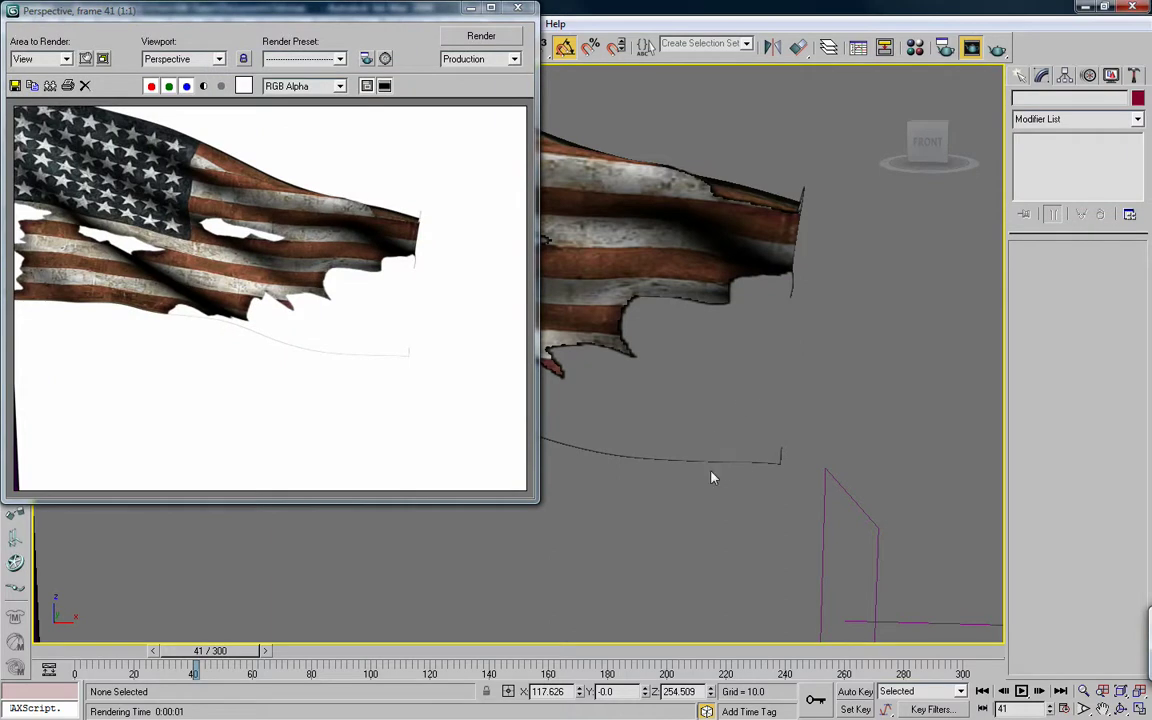
click(562, 353)
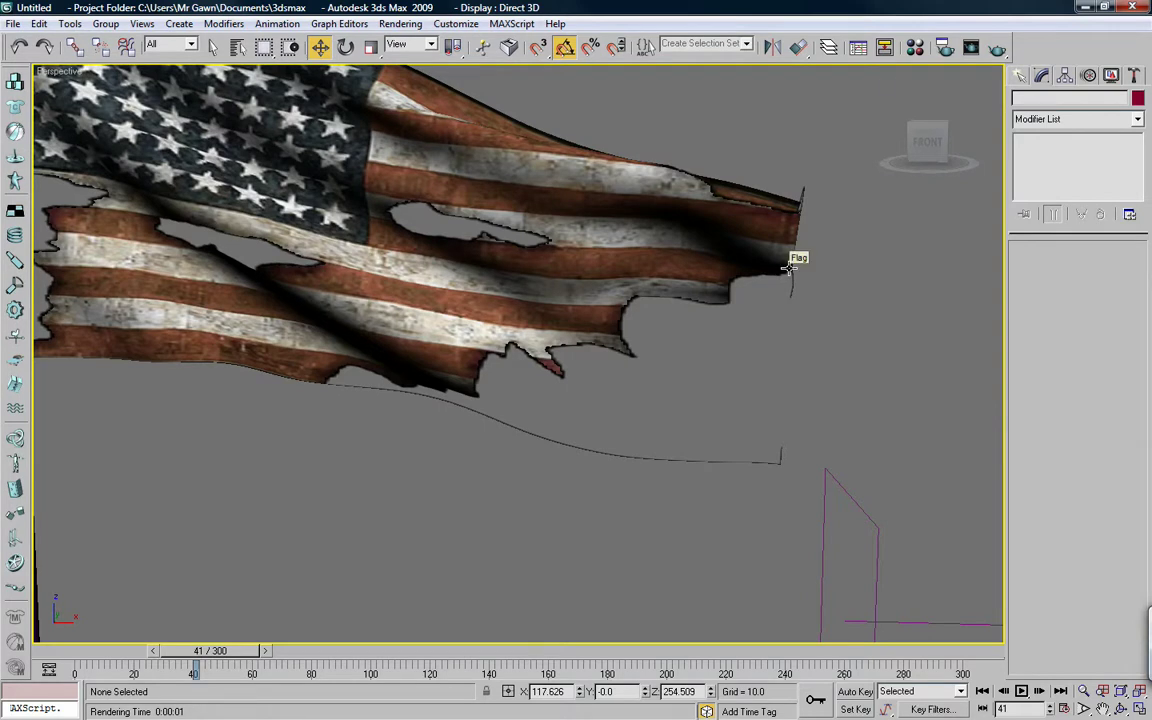
Add an Unwrap UVW modifier to the Flag object.
click(686, 194)
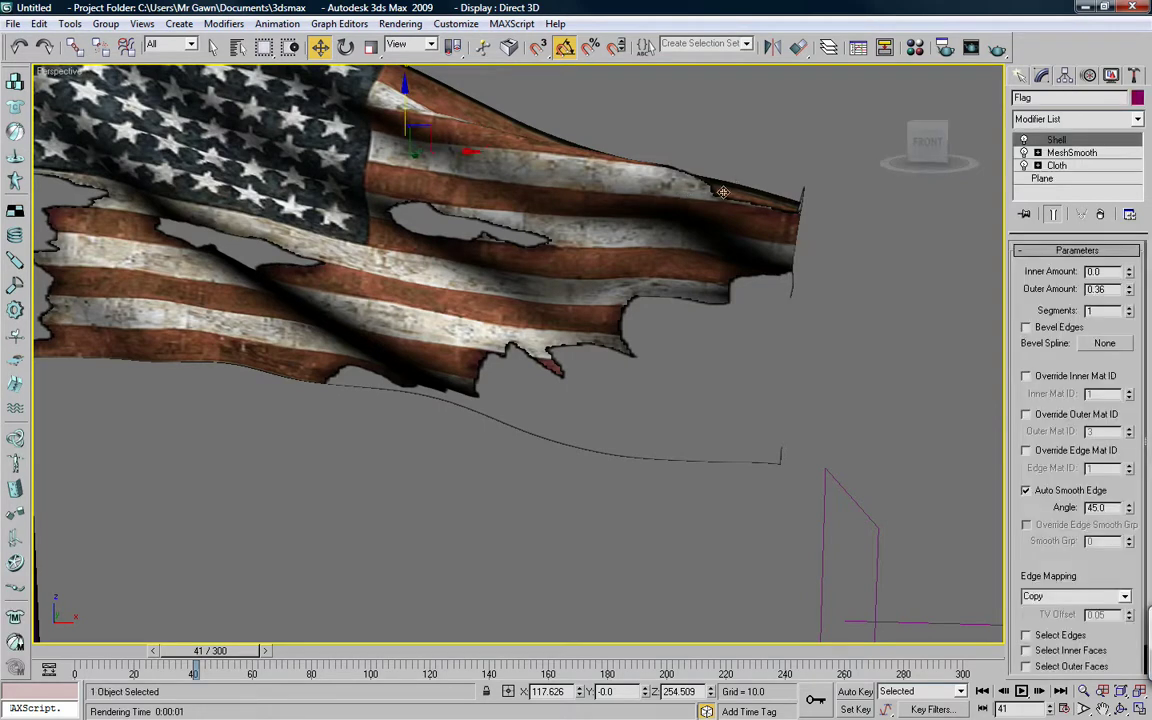
click(1078, 119)
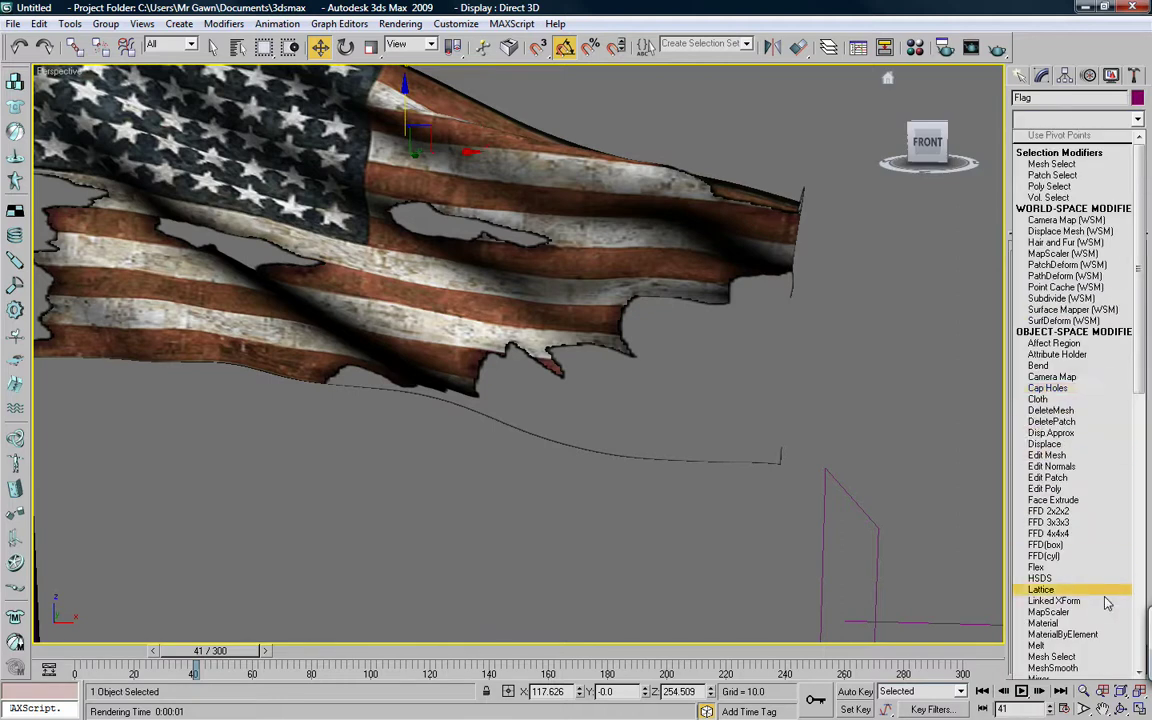
scroll(1085, 620, down, 15)
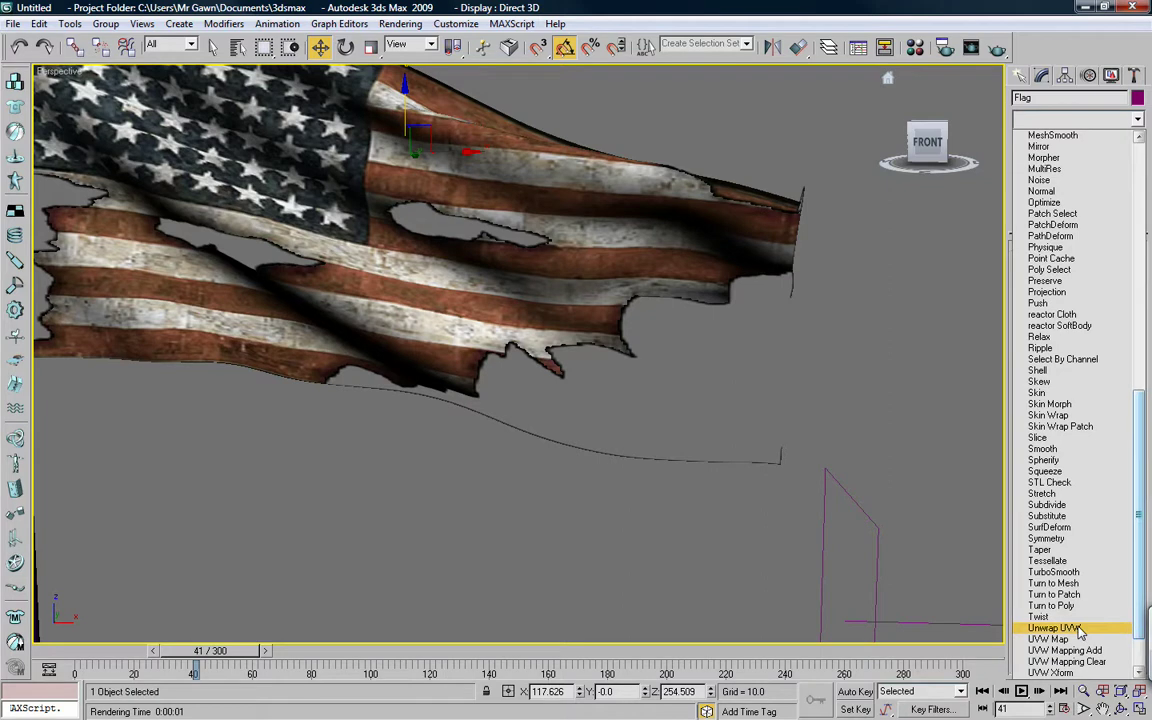
click(1078, 628)
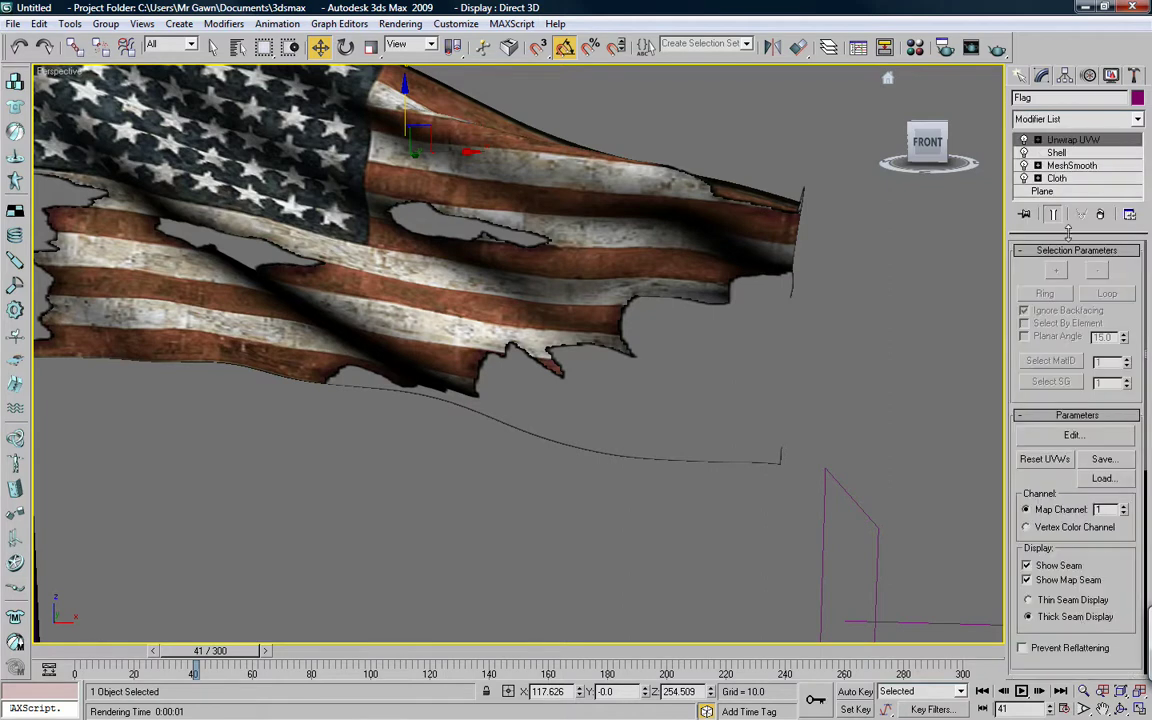
Show Map #1 (Tut_flag_Diffuse.jpg) behind the flag's UVs in Edit UVWs.
click(1070, 436)
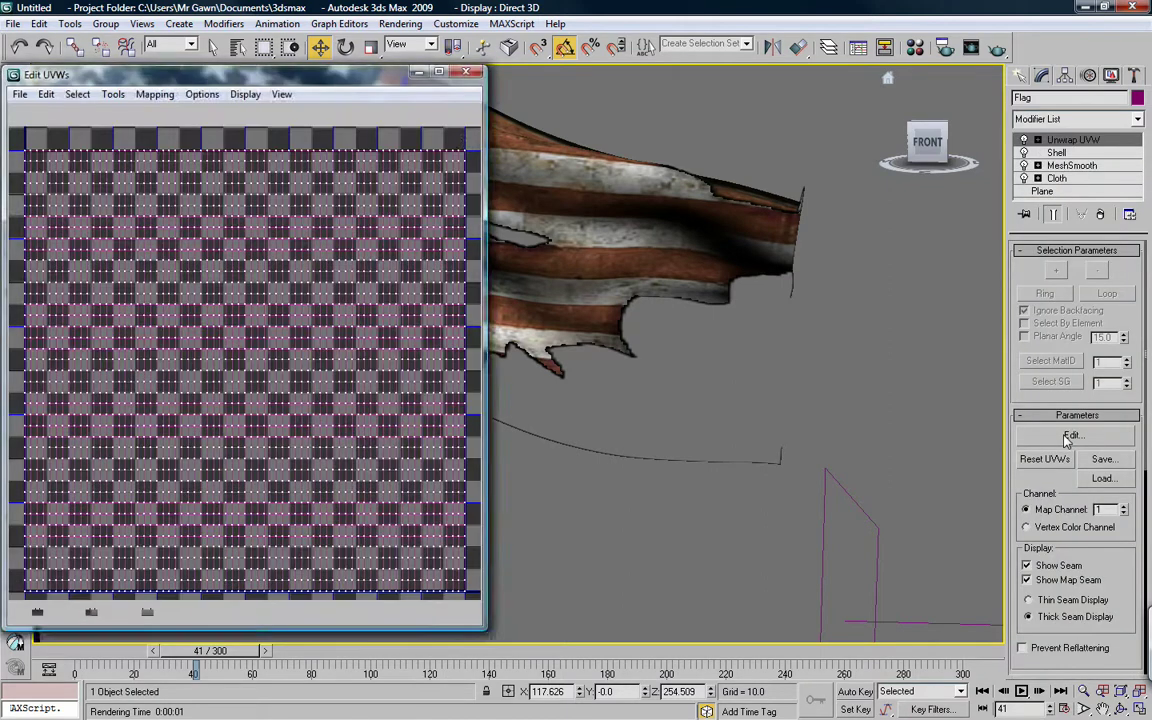
scroll(250, 204, down, 2)
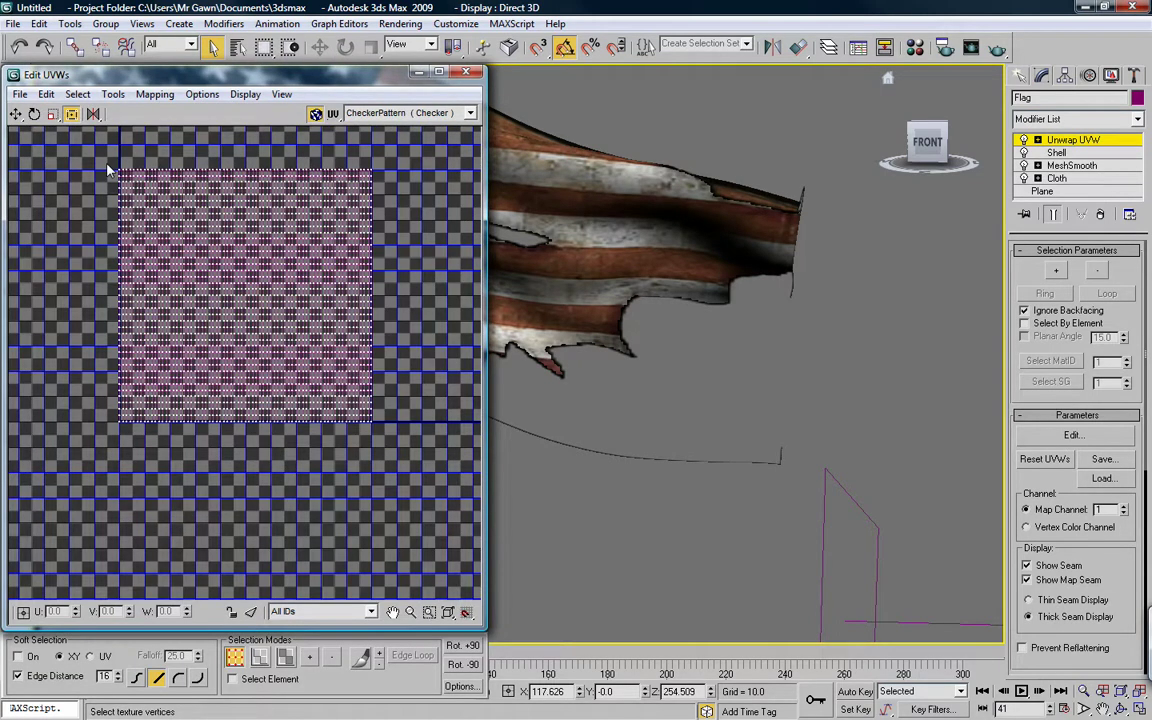
drag(110, 170, 103, 200)
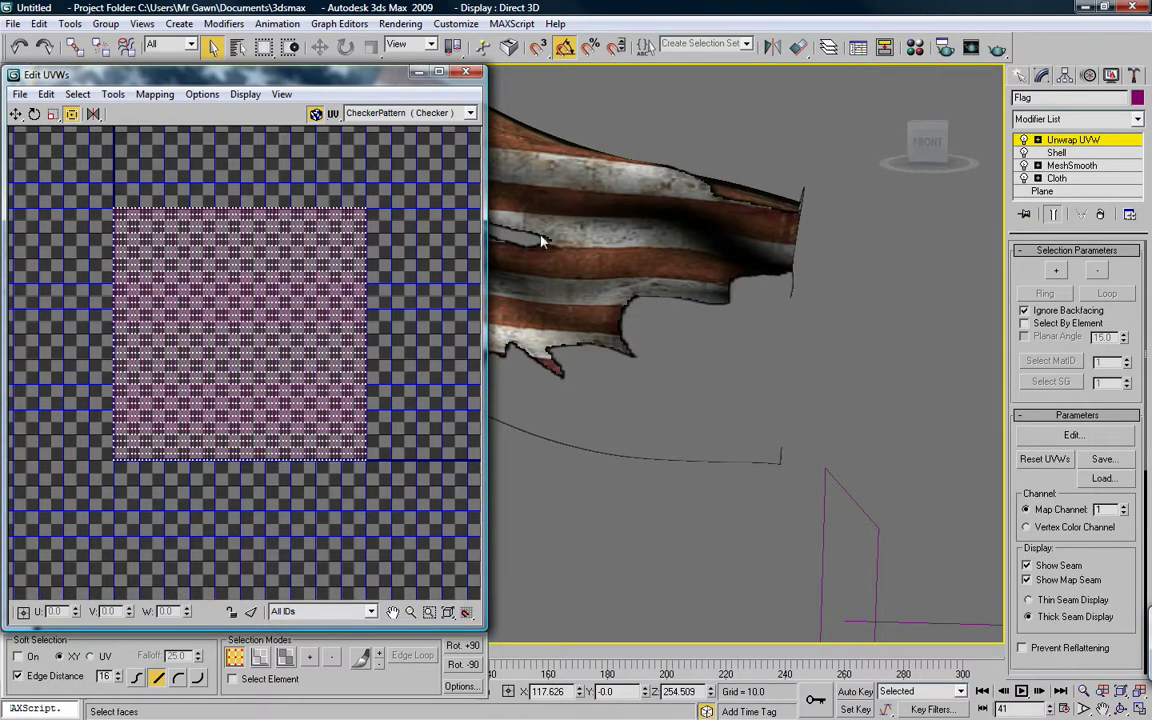
click(398, 115)
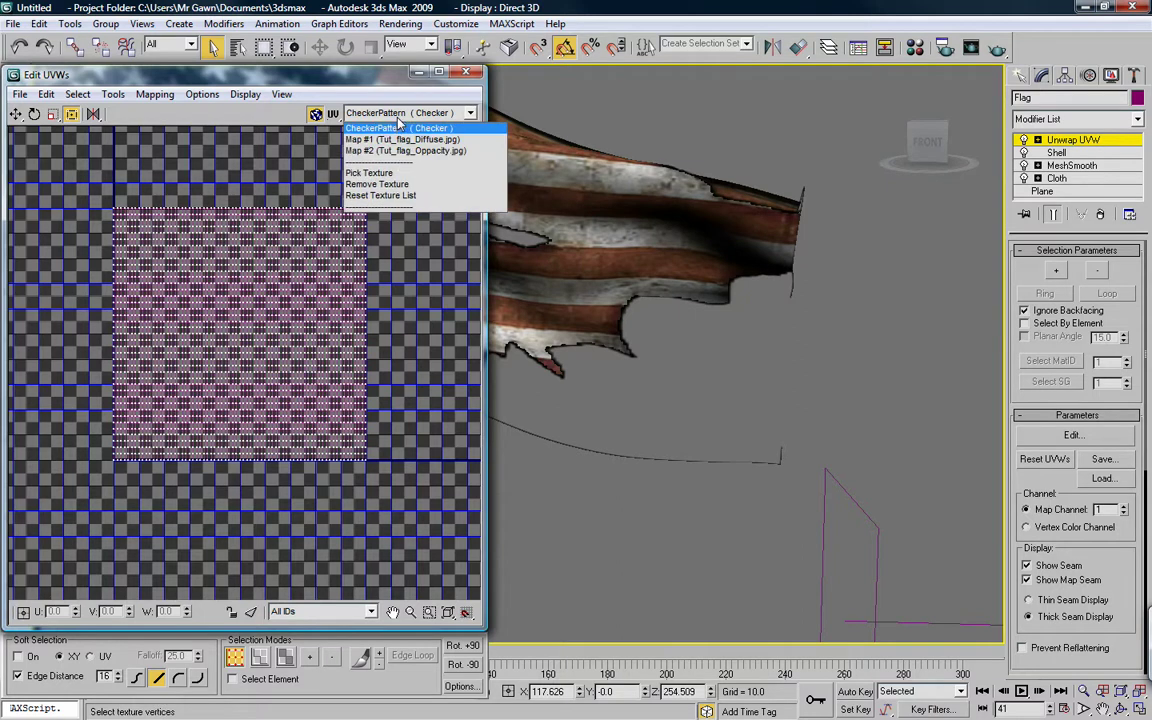
click(402, 140)
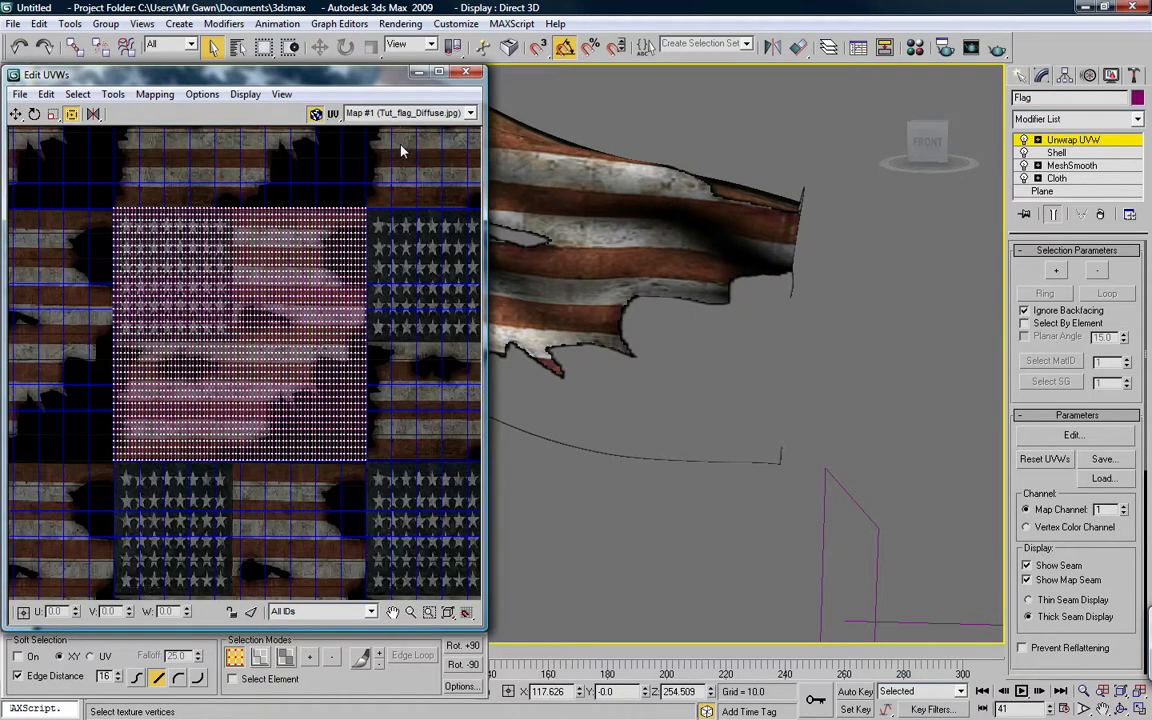
Select all of the flag's UV vertices and scale them up to cover the texture.
drag(312, 244, 86, 482)
click(53, 114)
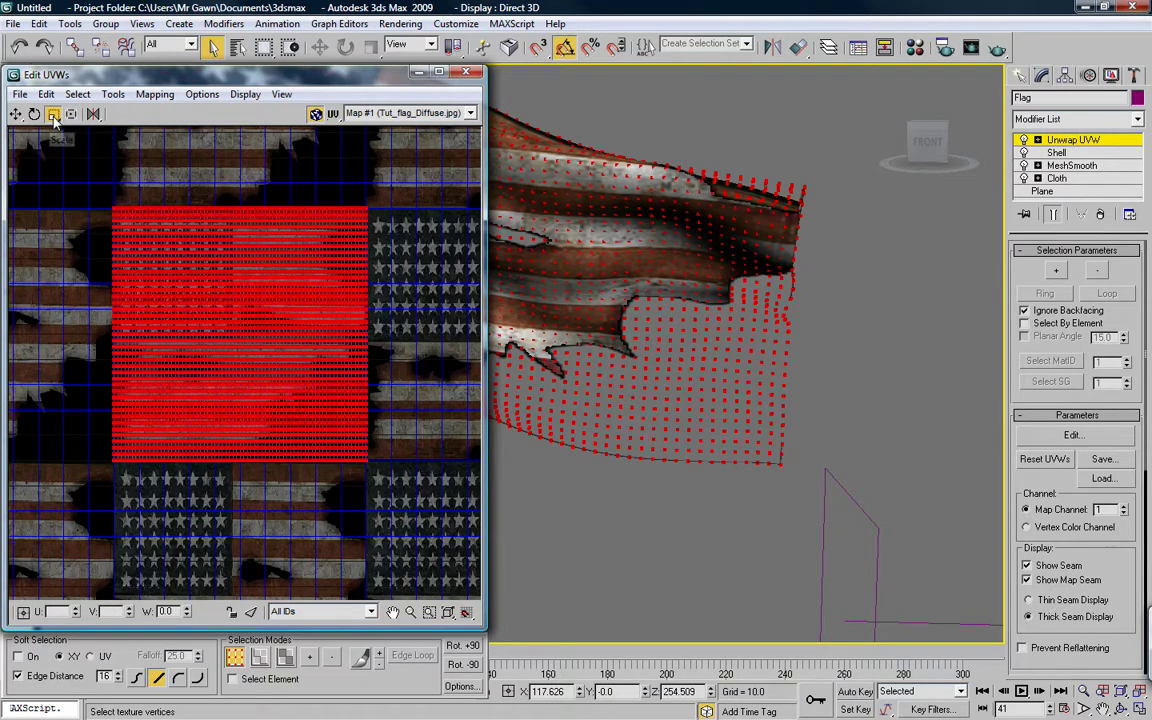
drag(53, 114, 54, 148)
Move the UVs so their corner and grid line up with the texture edges.
scroll(147, 229, up, 3)
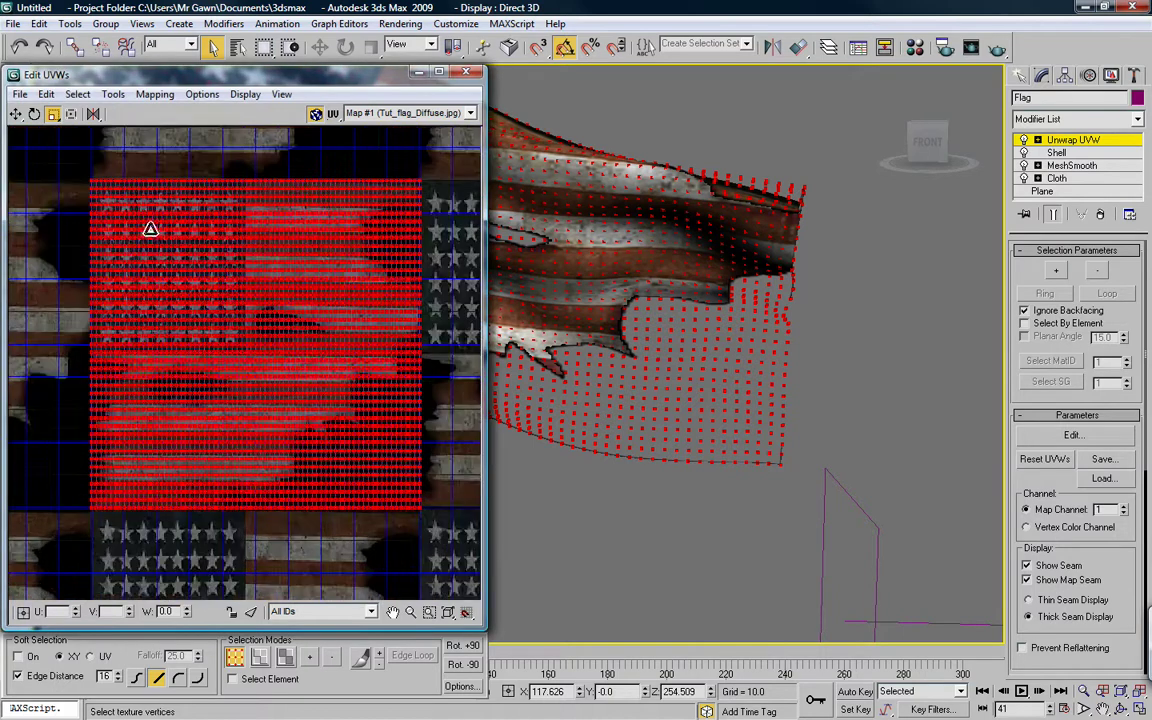
scroll(155, 234, up, 10)
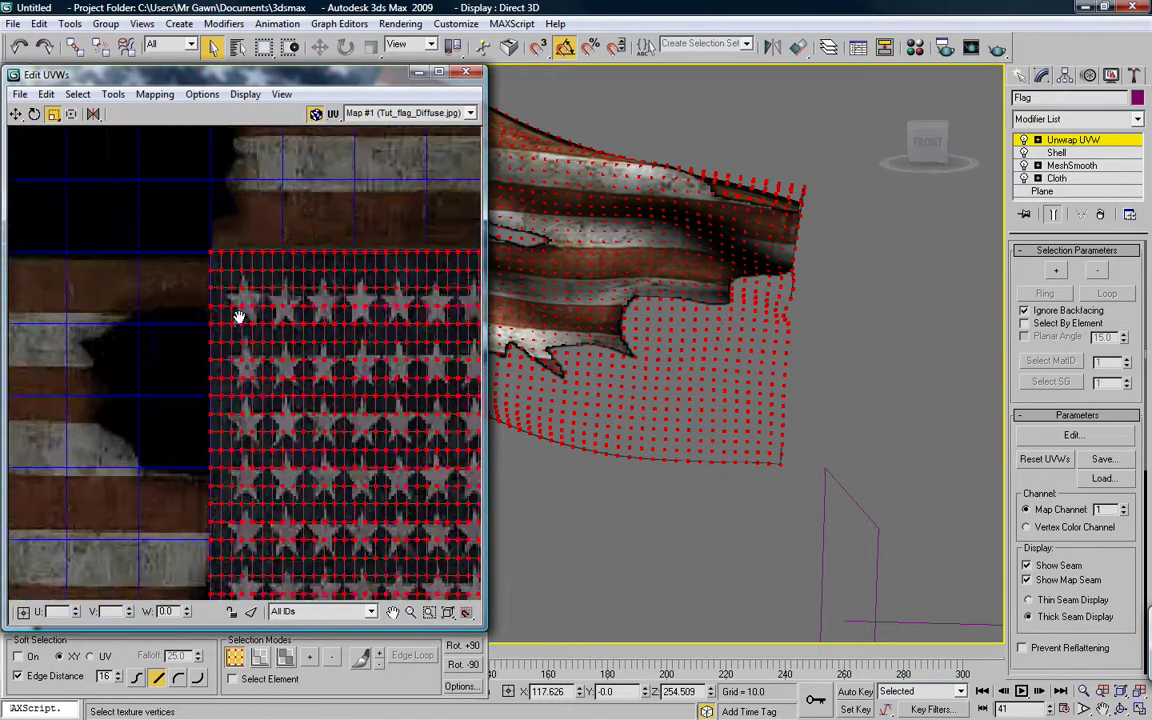
scroll(193, 329, up, 3)
drag(149, 275, 151, 276)
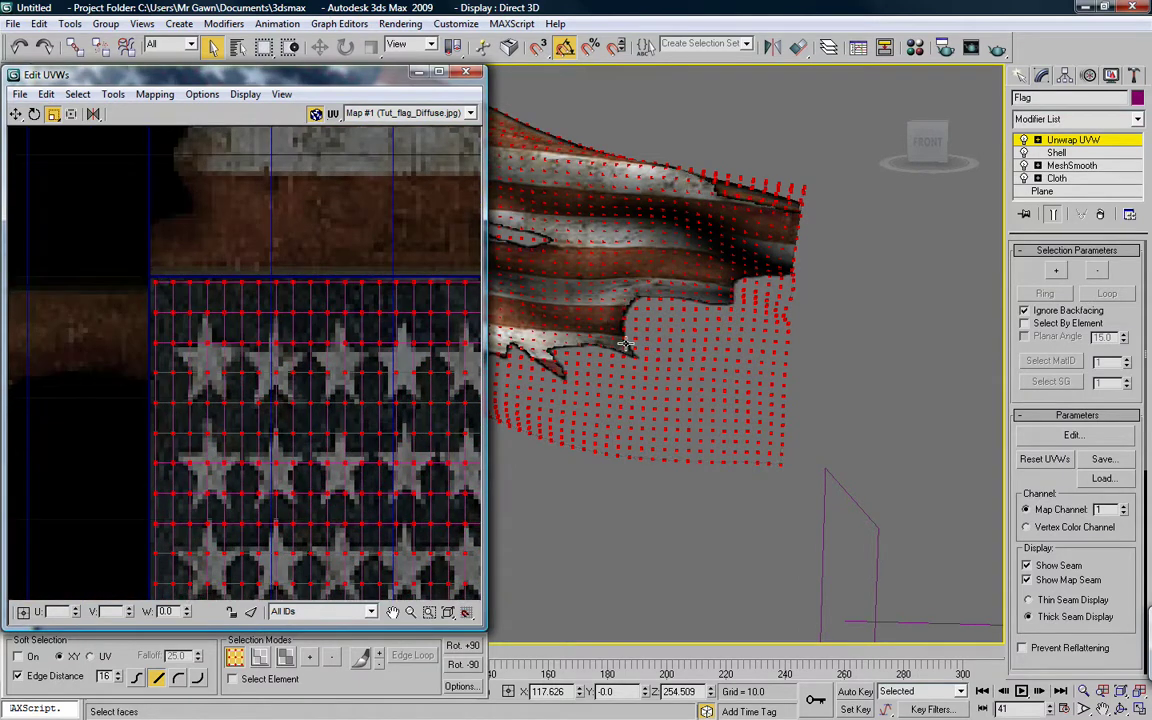
drag(159, 285, 155, 278)
Close Edit UVWs, leave the face sub-object level and deselect the flag.
click(466, 72)
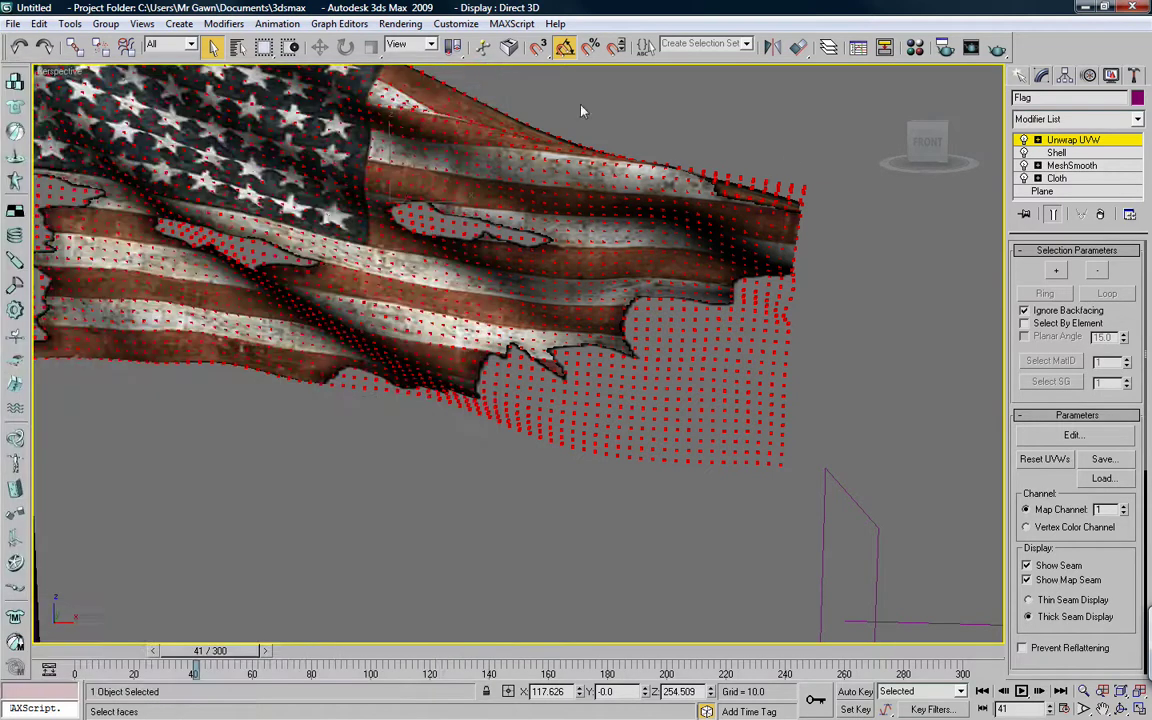
click(1040, 144)
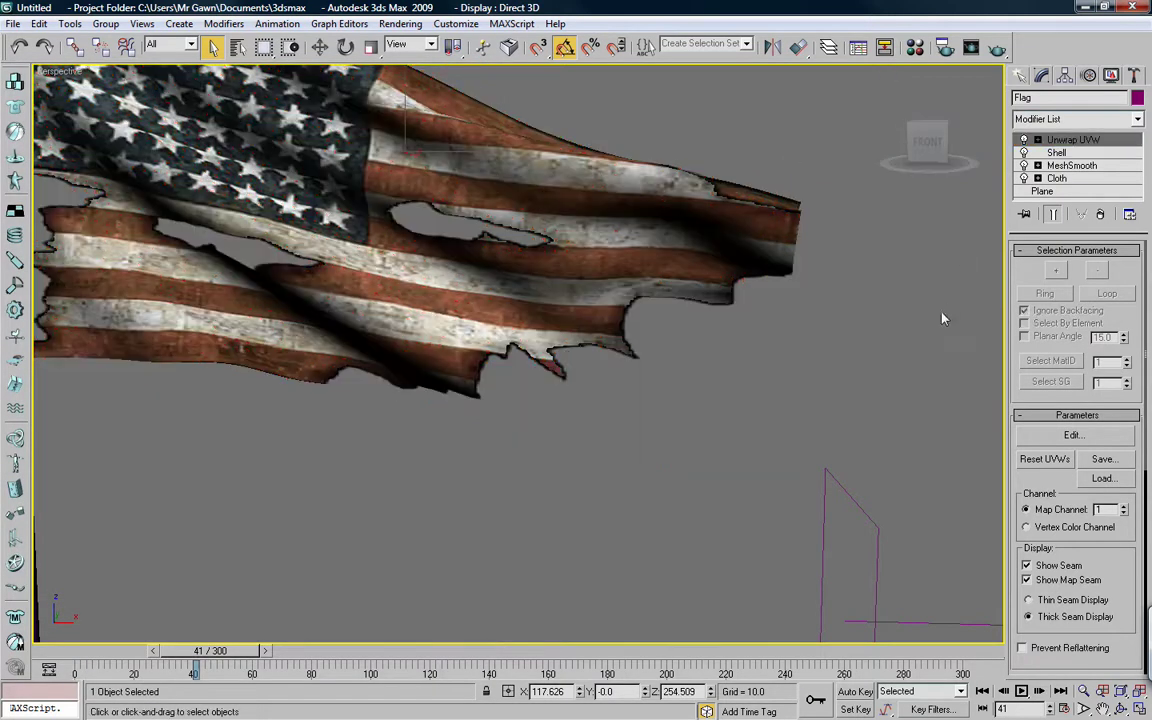
click(913, 352)
scroll(685, 330, down, 5)
scroll(509, 388, up, 2)
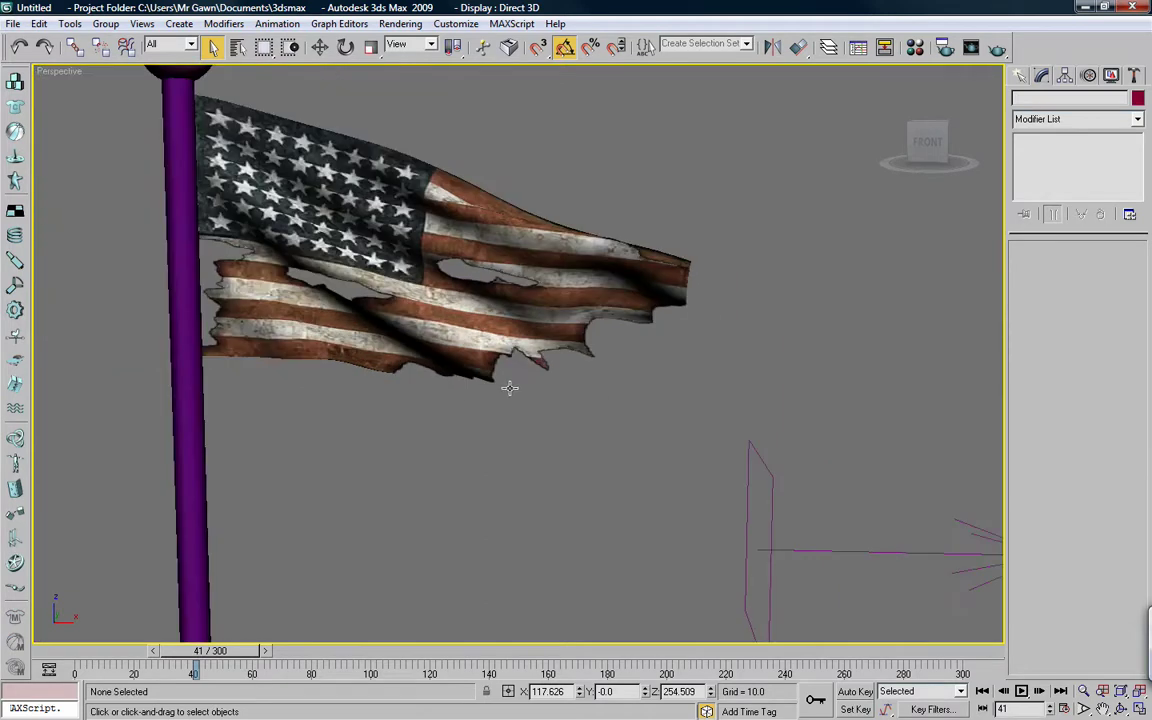
scroll(720, 275, up, 3)
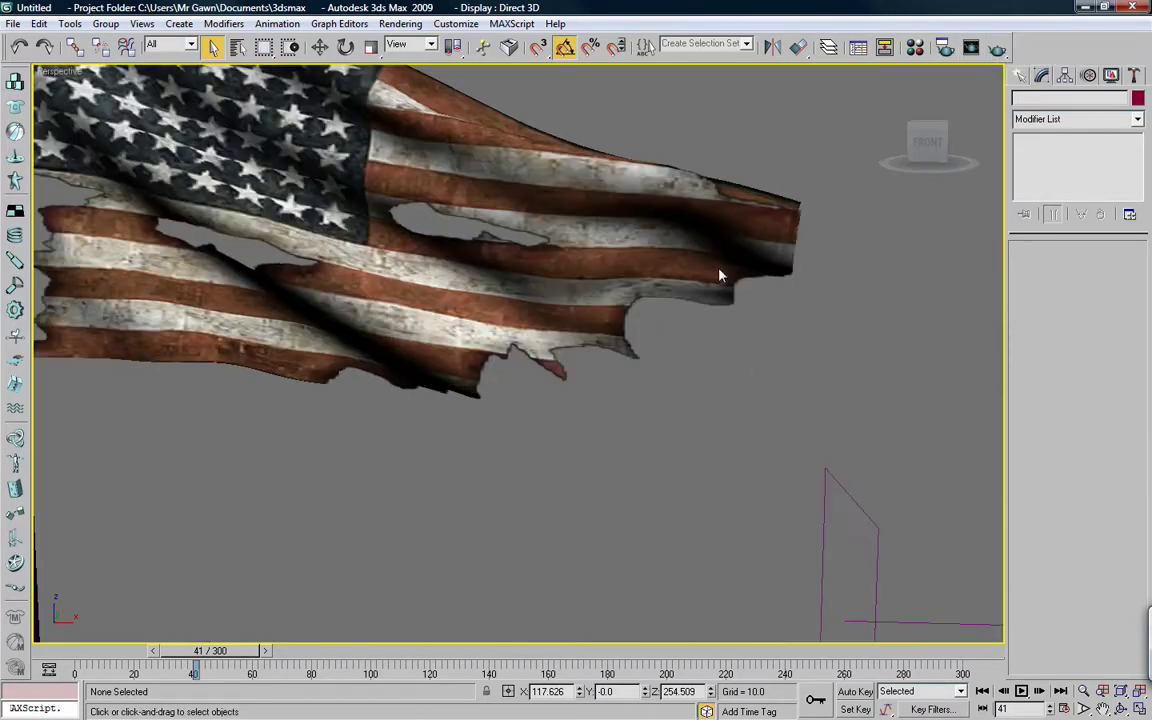
Render a test image of frame 41, then zoom out to show the whole flagpole.
click(997, 49)
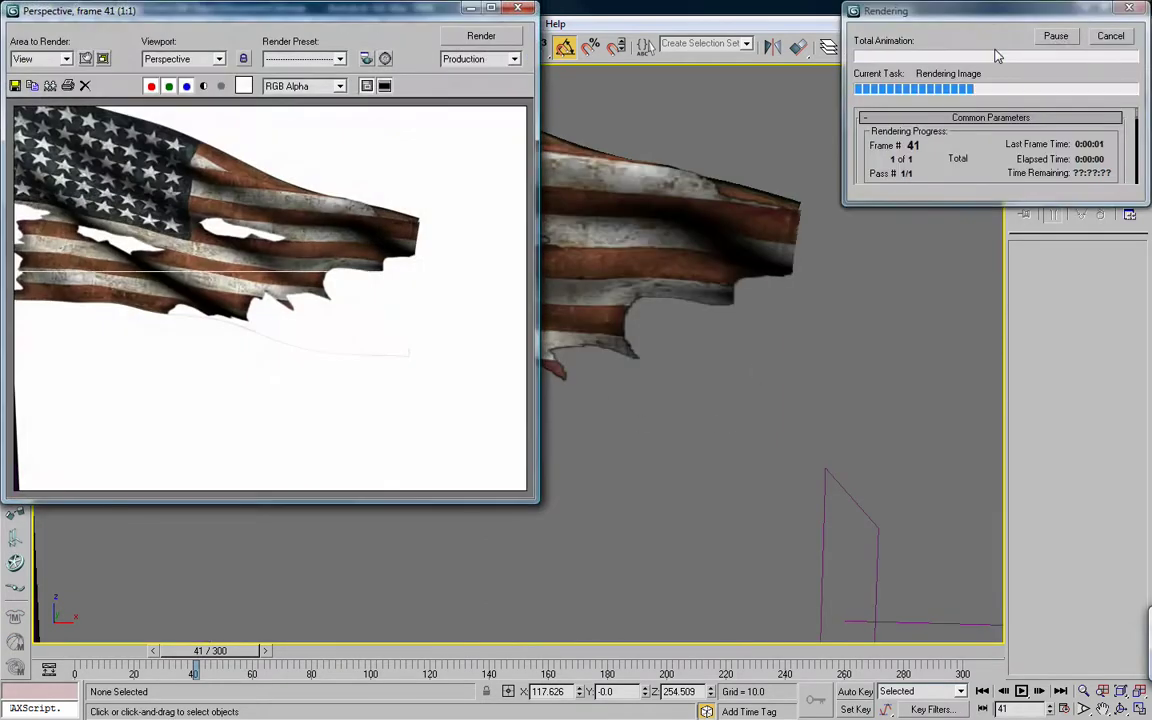
click(518, 8)
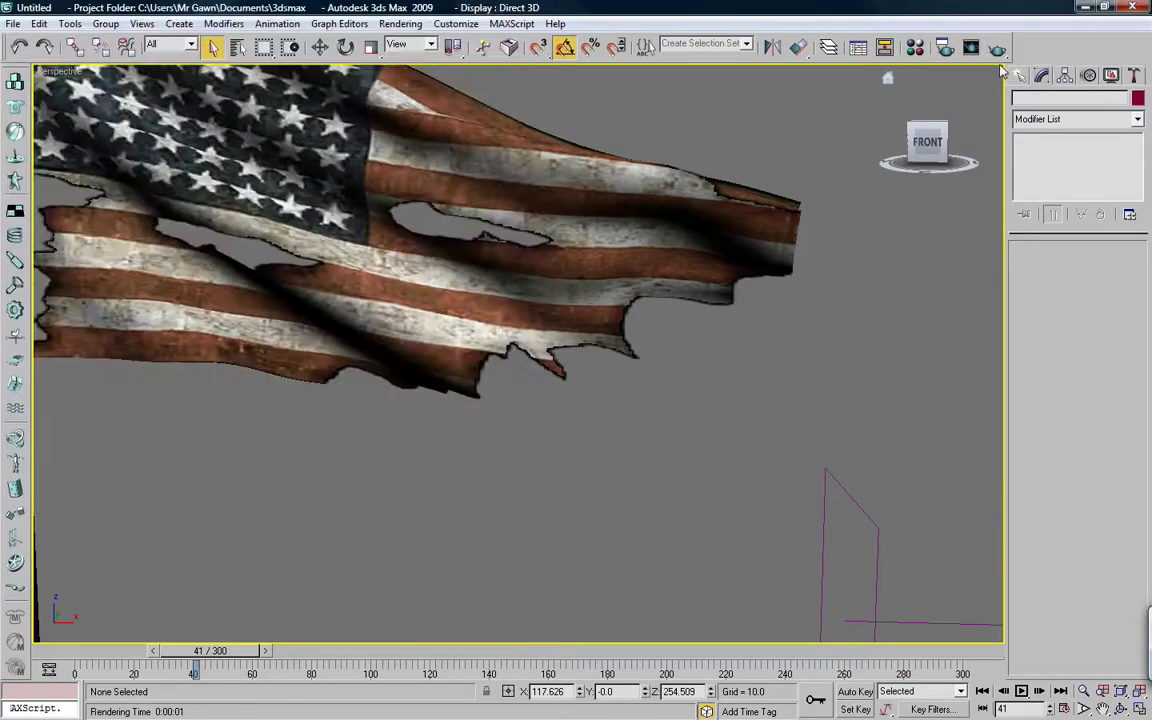
scroll(697, 237, down, 5)
drag(499, 216, 527, 170)
scroll(527, 170, down, 3)
scroll(532, 177, up, 4)
Play the waving flag animation from frame 0, stop it at frame 0, then select the flag.
key(Home)
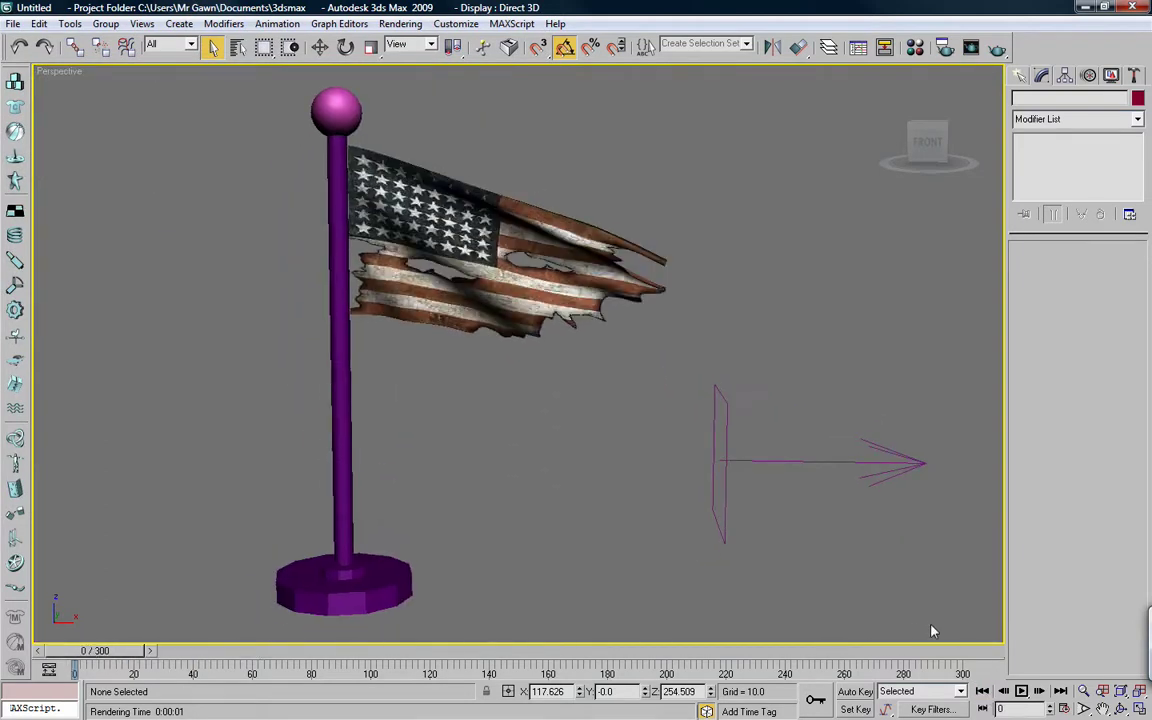
click(1020, 690)
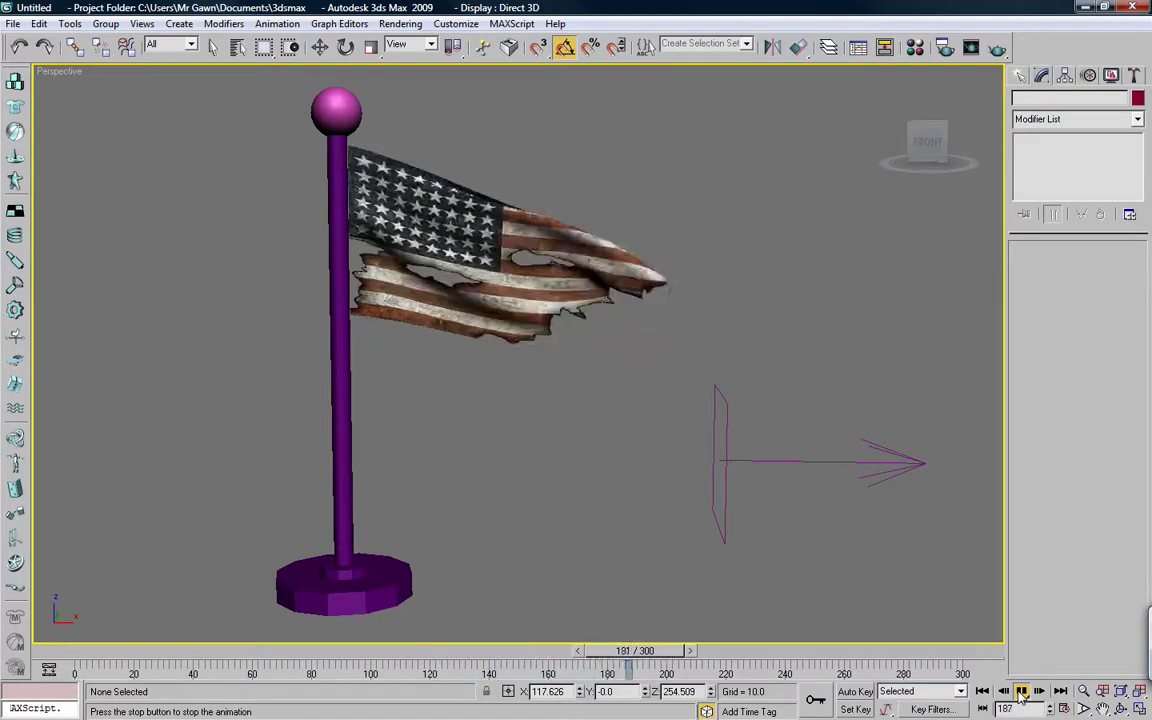
click(982, 691)
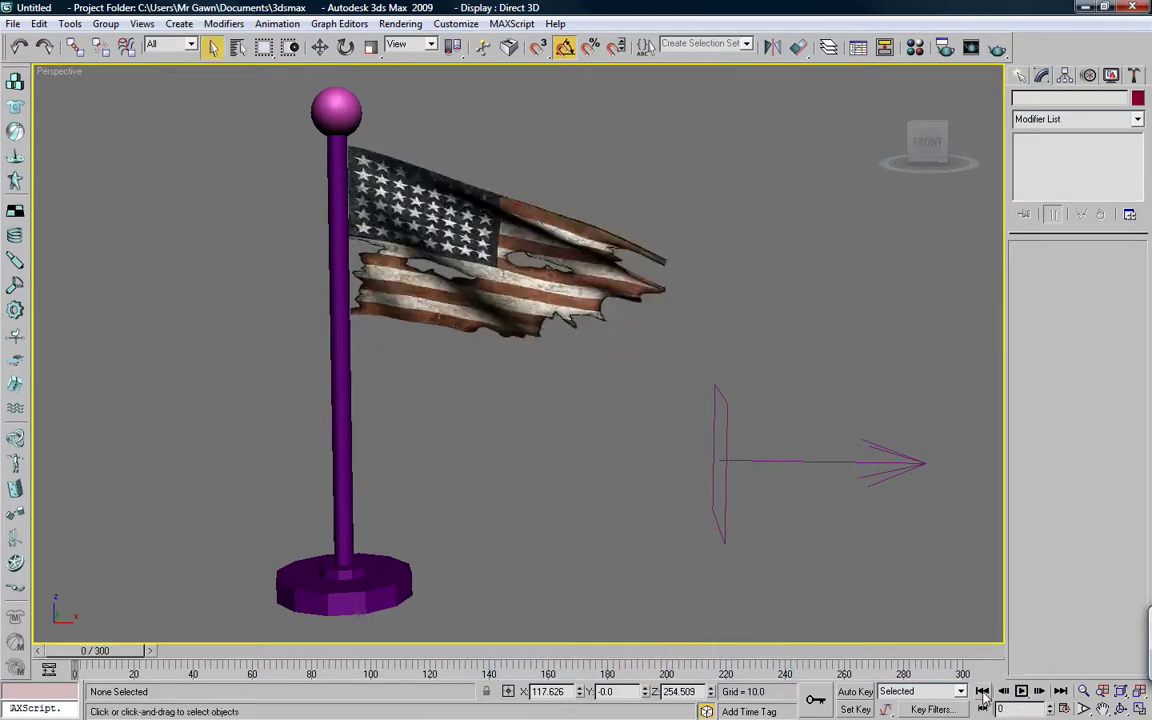
scroll(381, 283, up, 6)
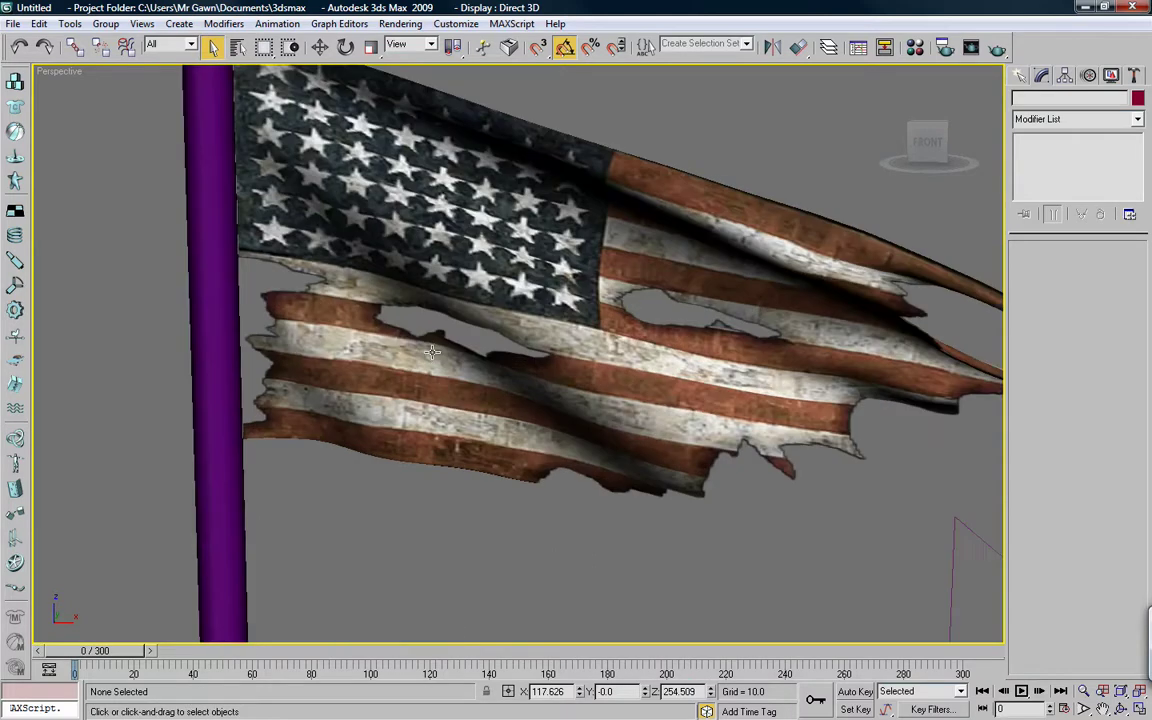
drag(383, 383, 538, 383)
click(514, 349)
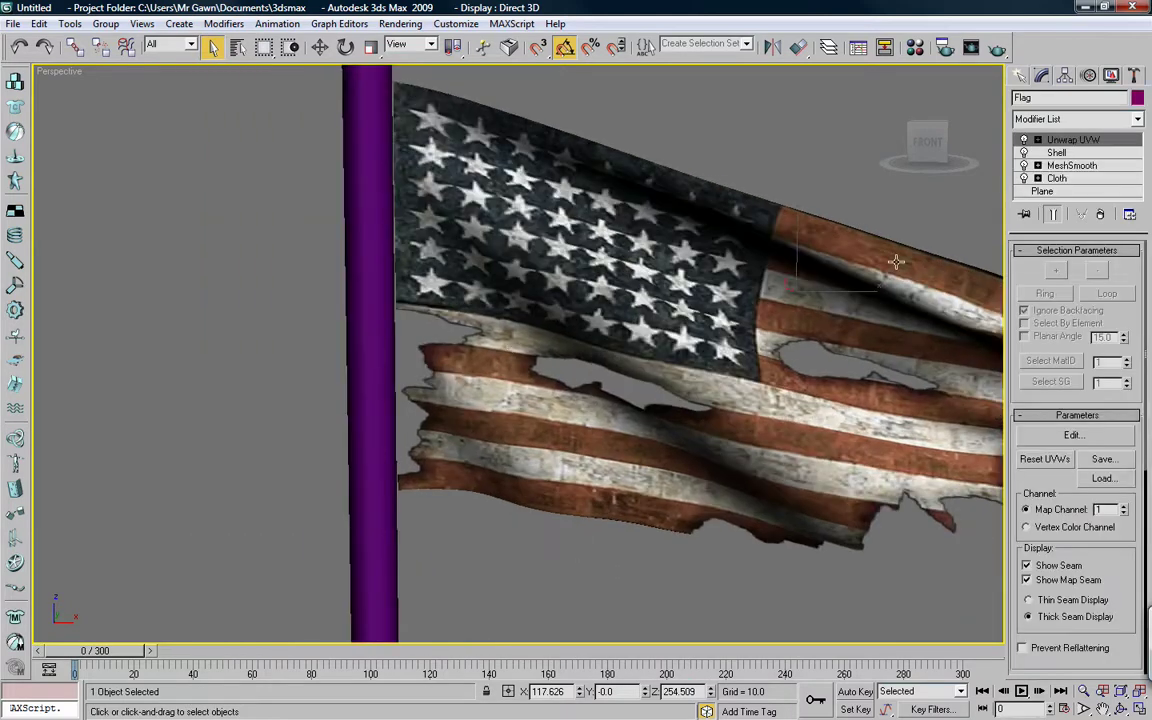
Open the flag's Cloth modifier and toggle Edged Faces on and off with F4.
click(1060, 178)
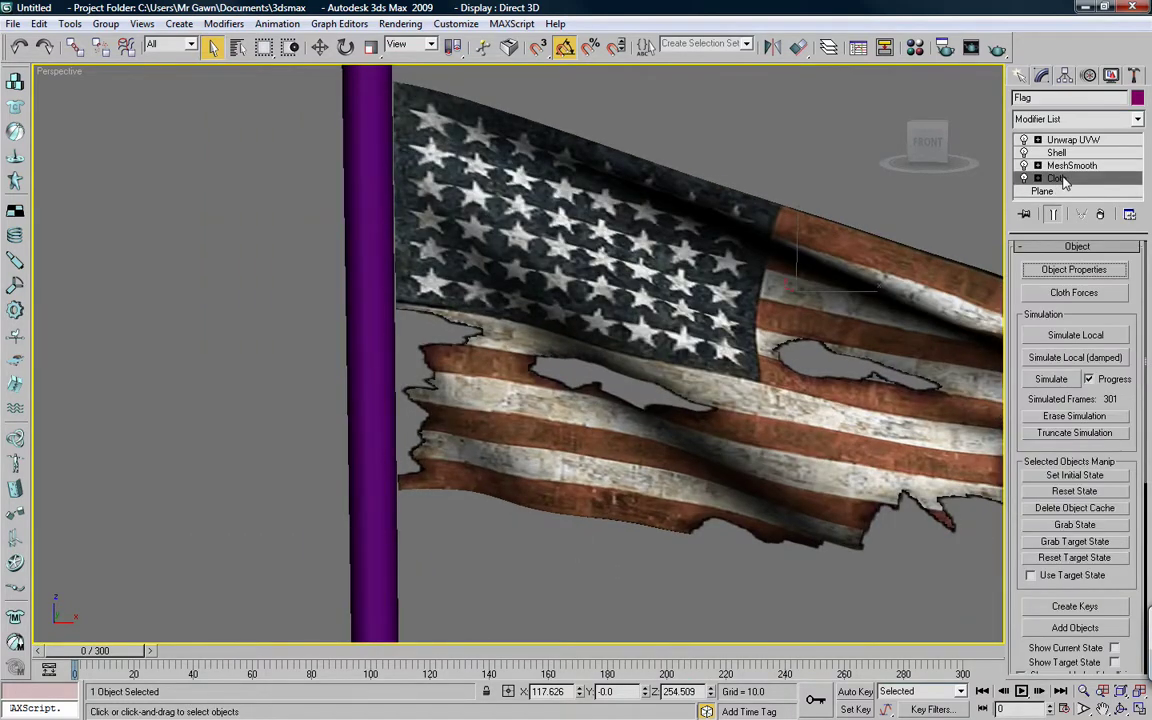
click(1038, 179)
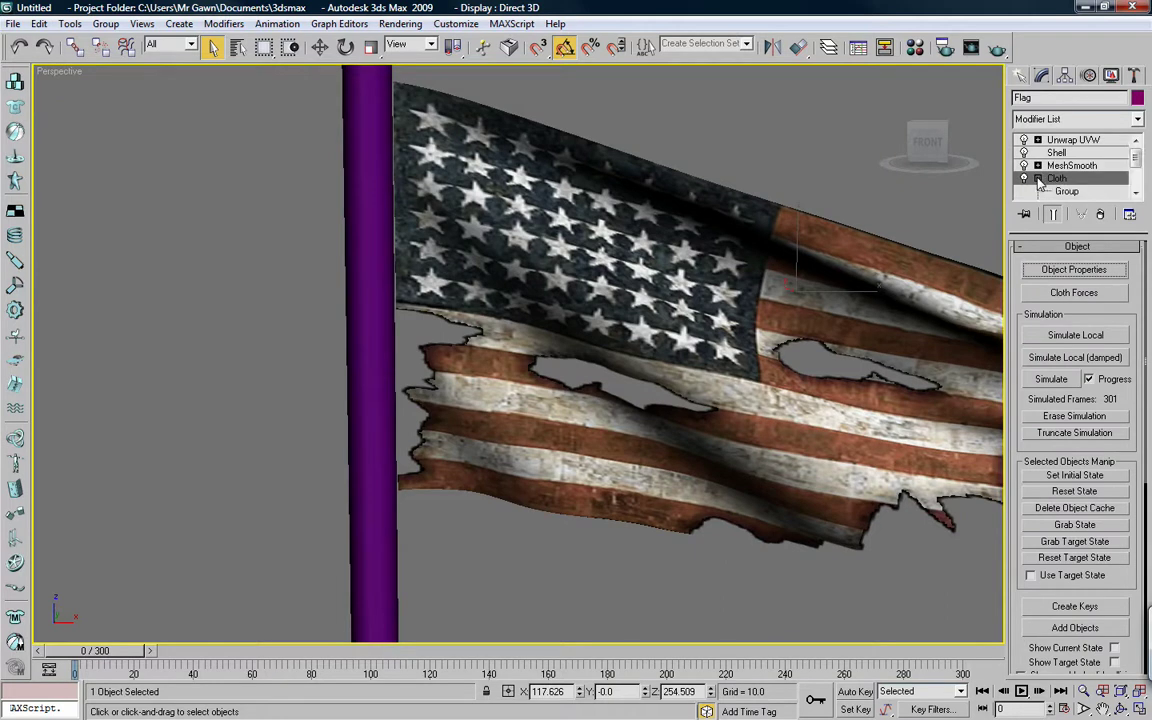
click(1038, 179)
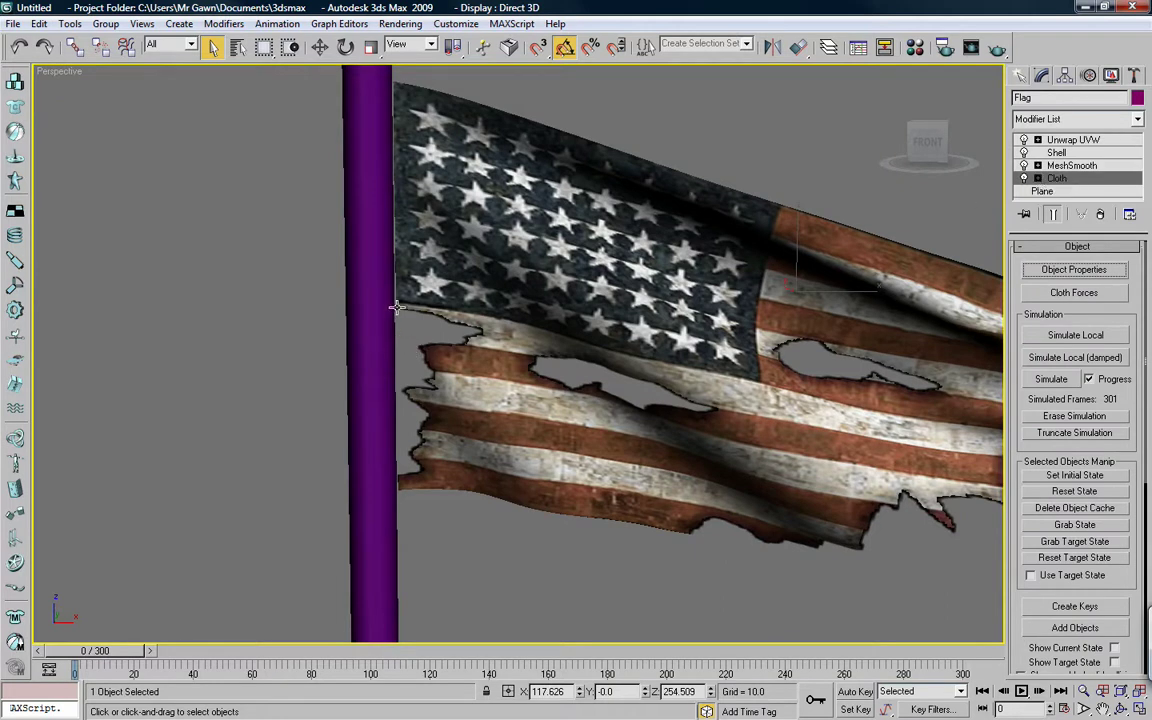
key(F4)
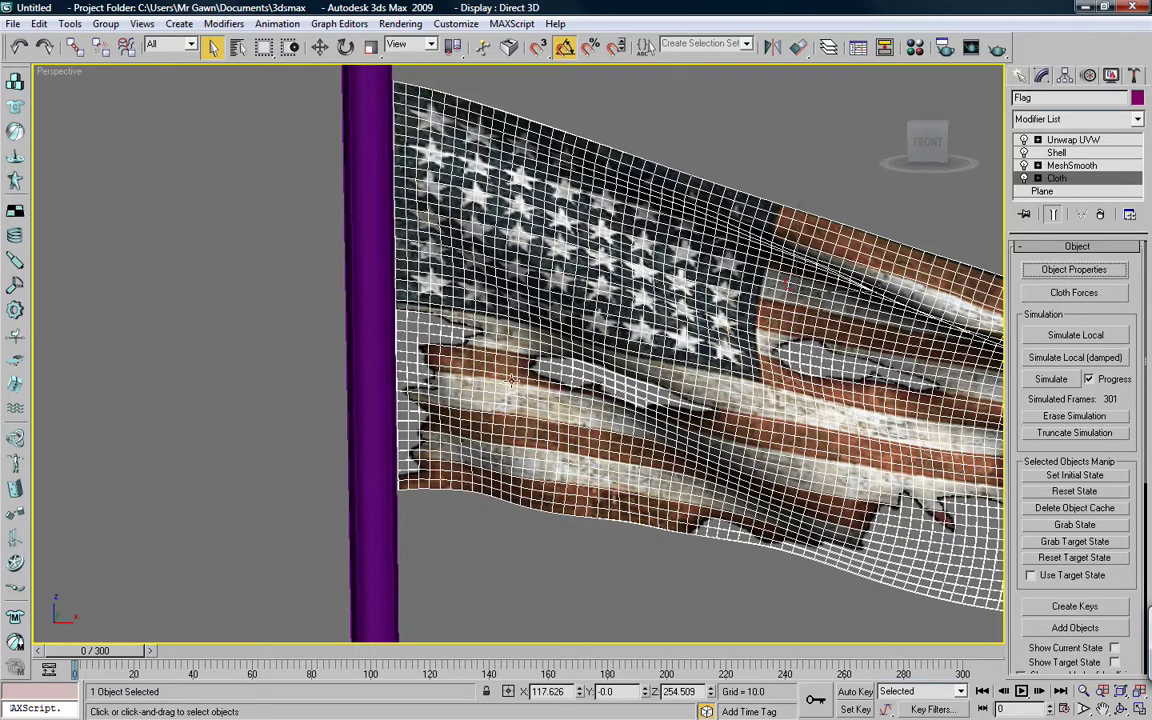
key(F4)
Centre the flagpole in the view and play the cloth animation.
scroll(520, 300, down, 6)
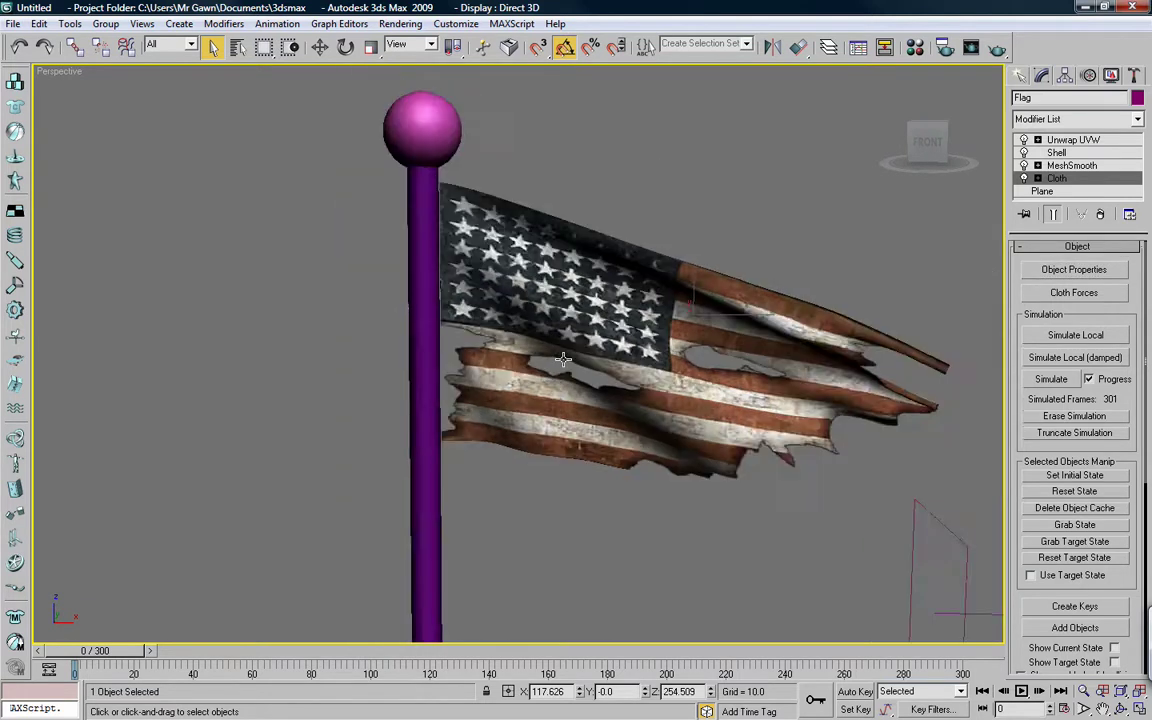
drag(530, 285, 518, 284)
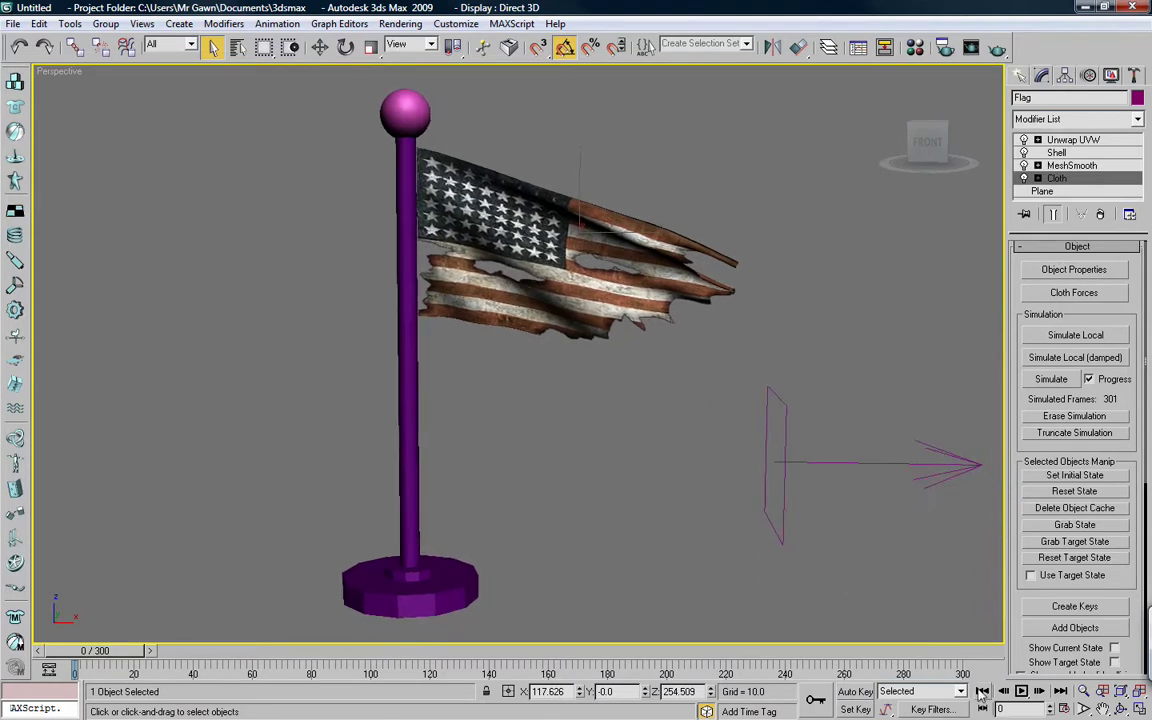
click(1021, 691)
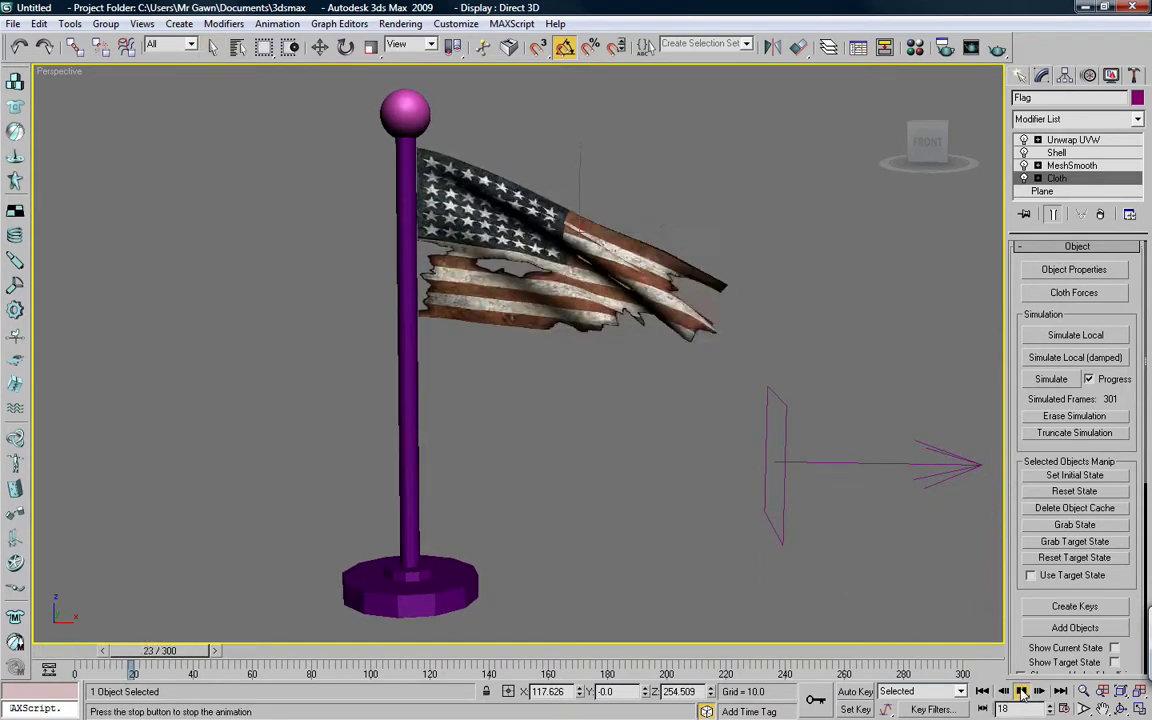